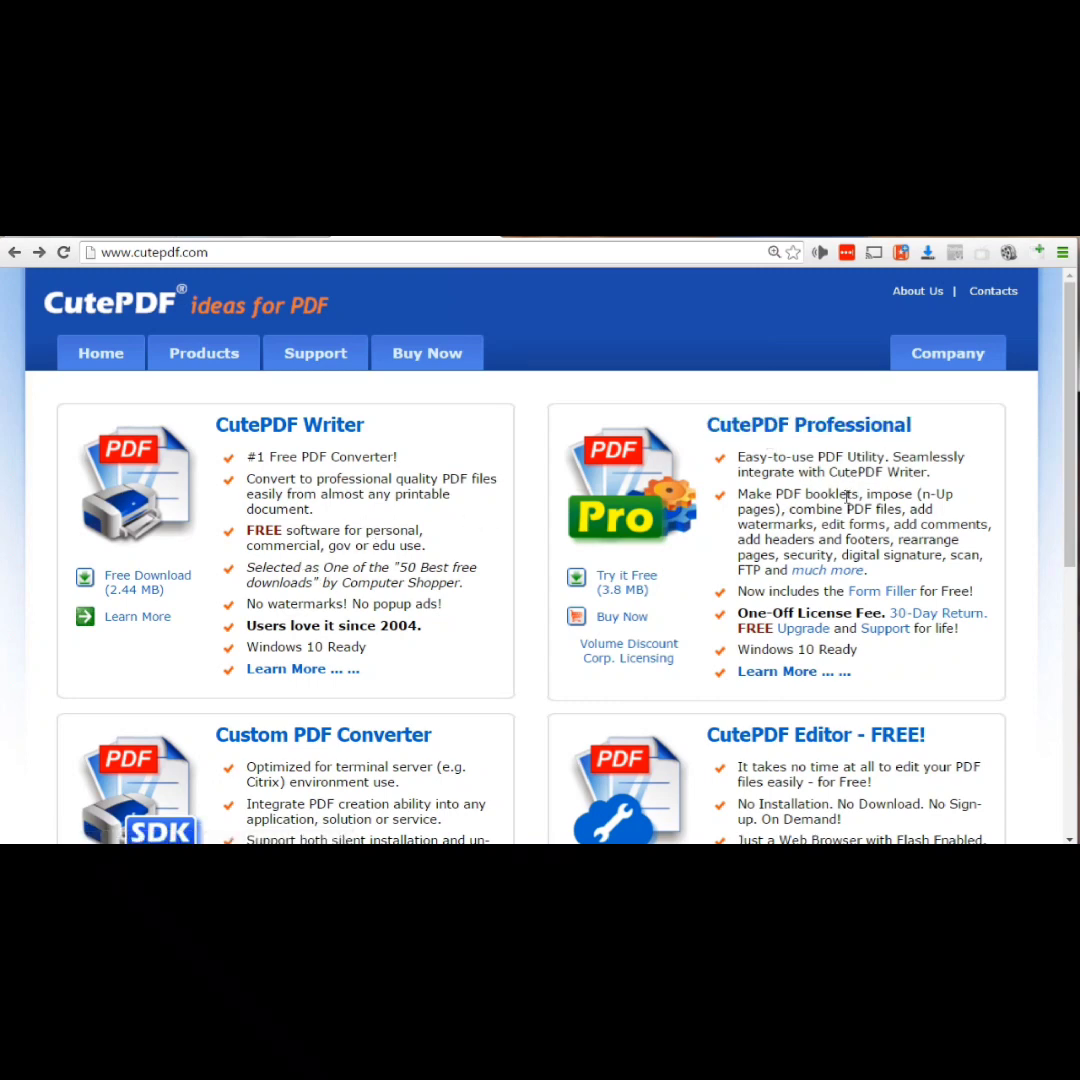
scroll(848, 497, "down", 3)
scroll(650, 562, "down", 2)
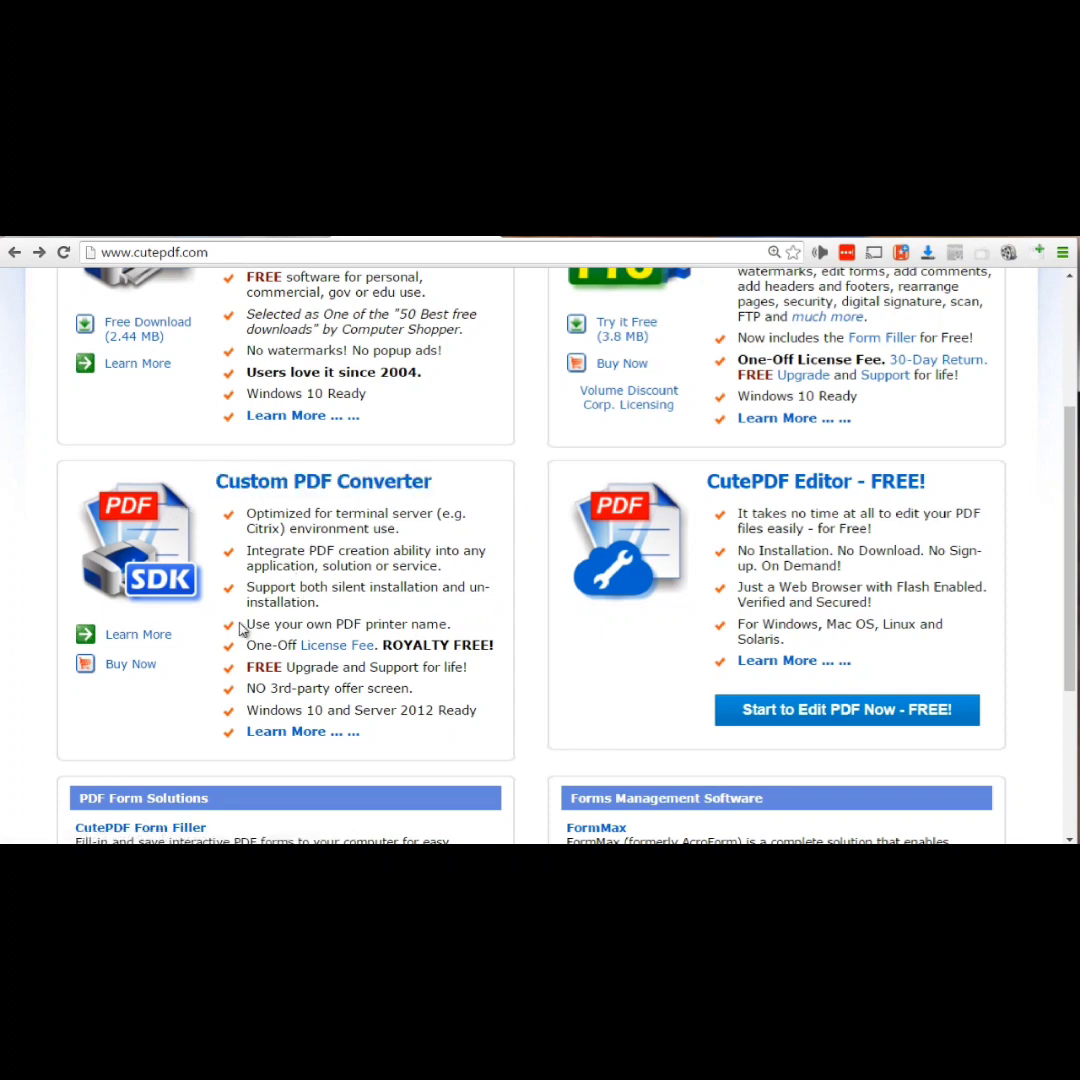
scroll(230, 622, "up", 3)
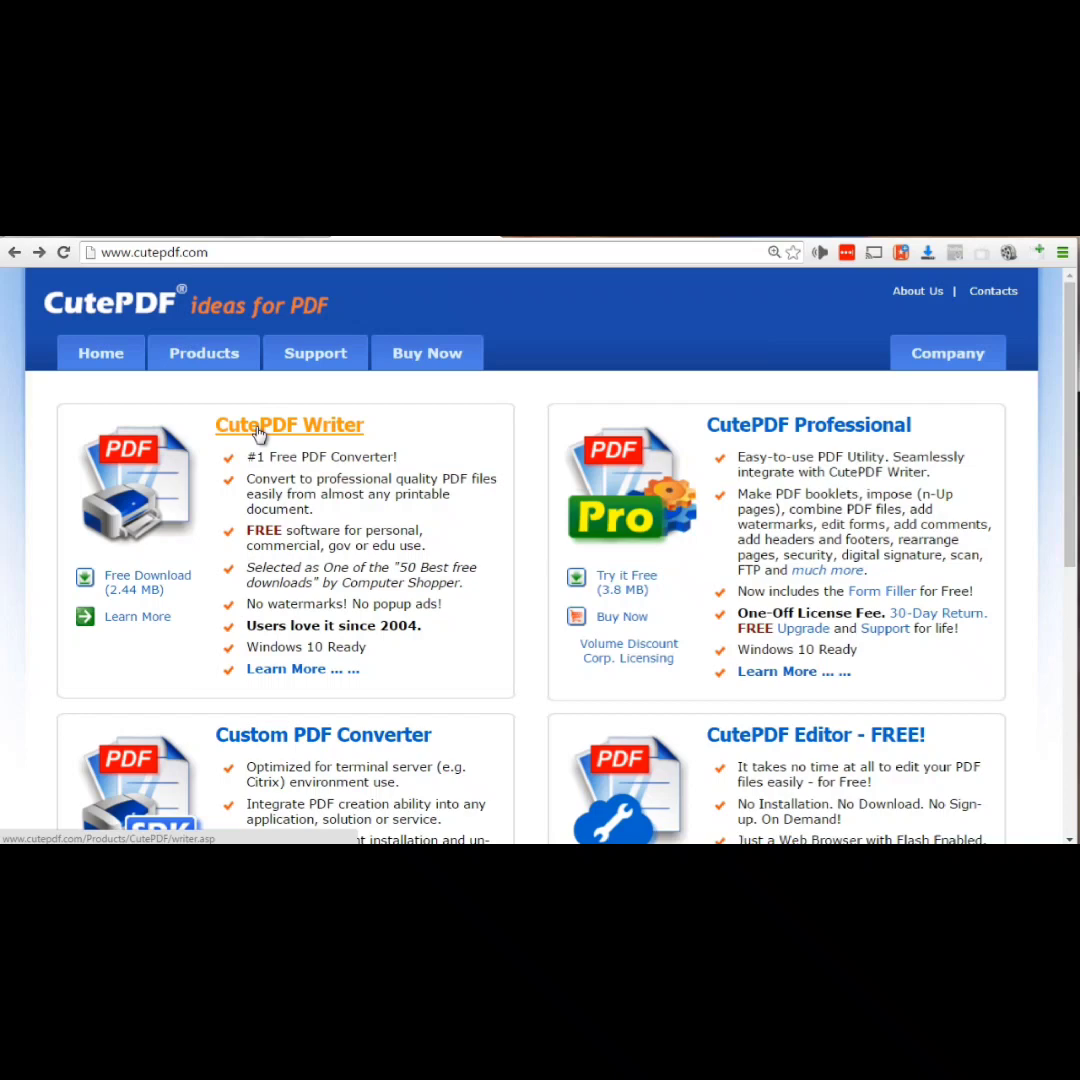
Step: Open the CutePDF Professional product page and highlight its special introductory price
left_click(788, 439)
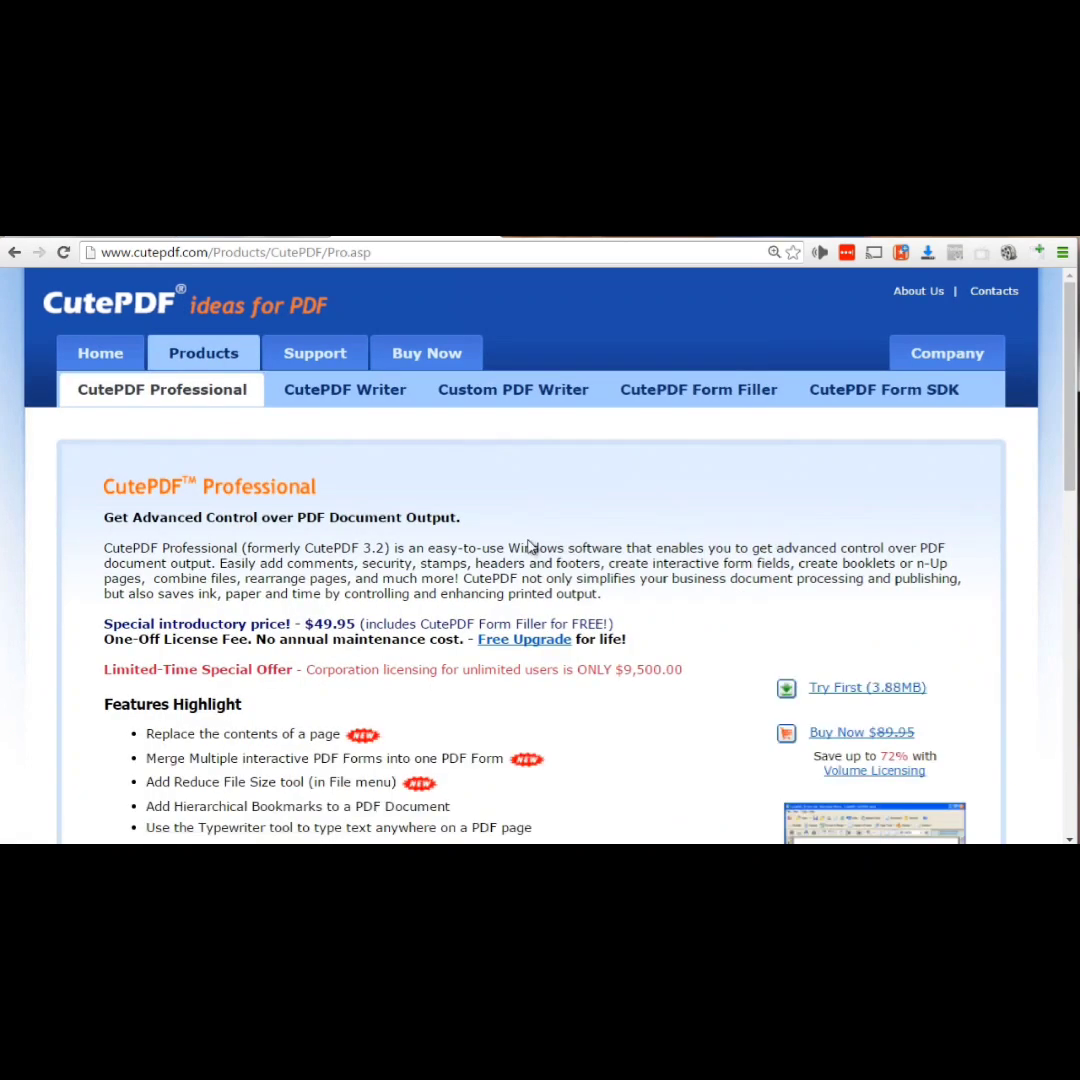
scroll(532, 548, "down", 2)
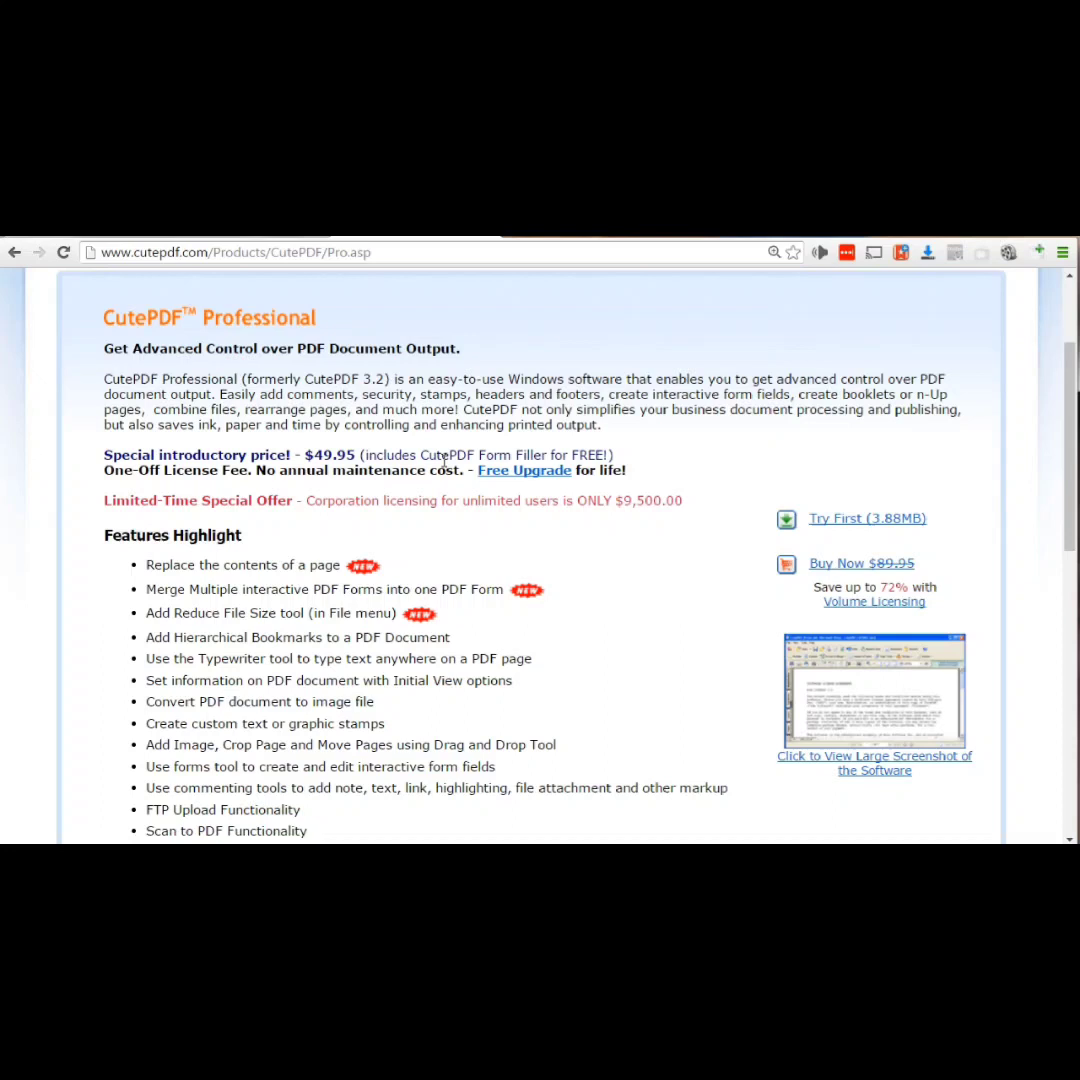
left_click_drag(306, 462, 353, 462)
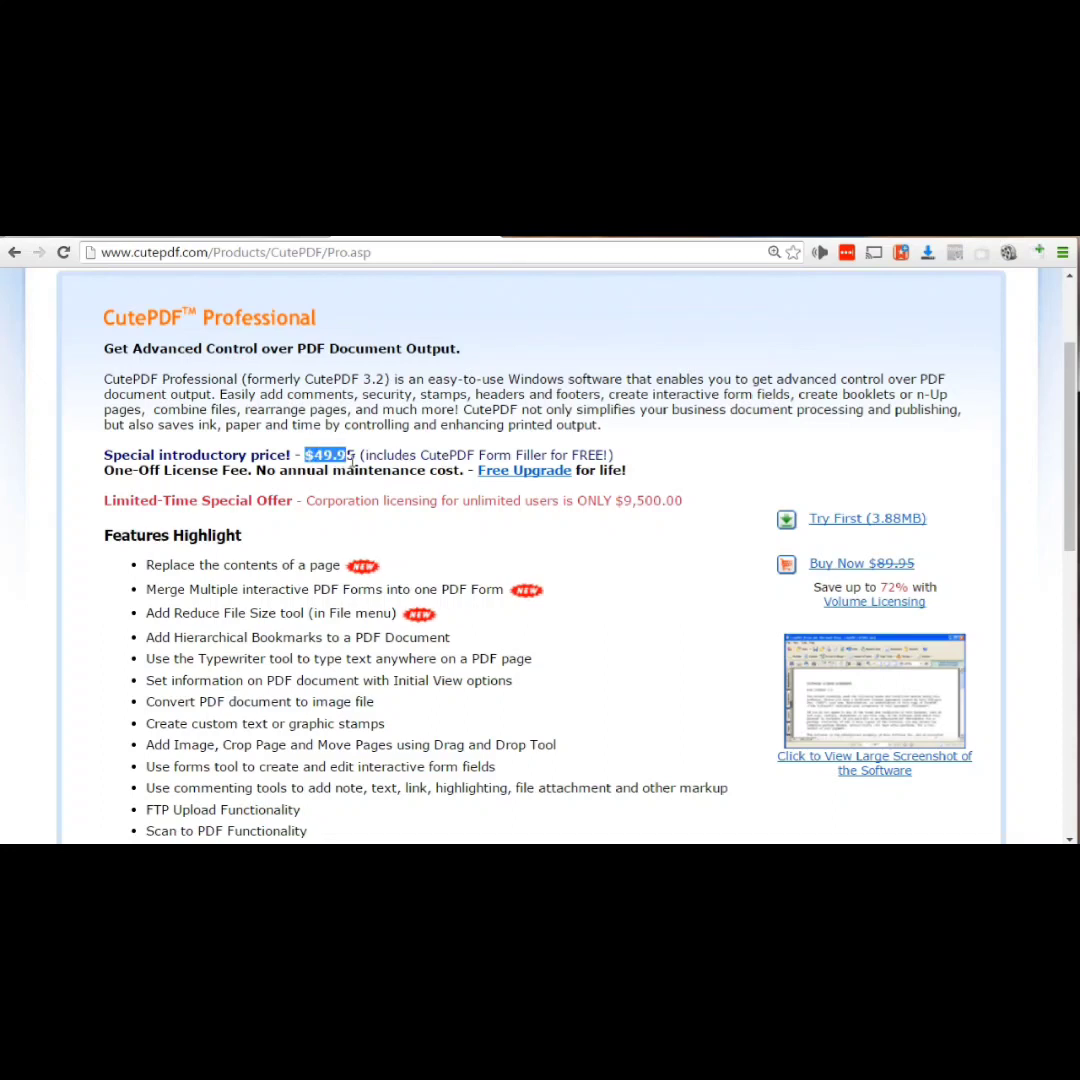
left_click(297, 386)
Step: Highlight the 'Create hyperlinks using Drag and Drop Tool' feature and read down to the bottom
scroll(423, 530, "down", 3)
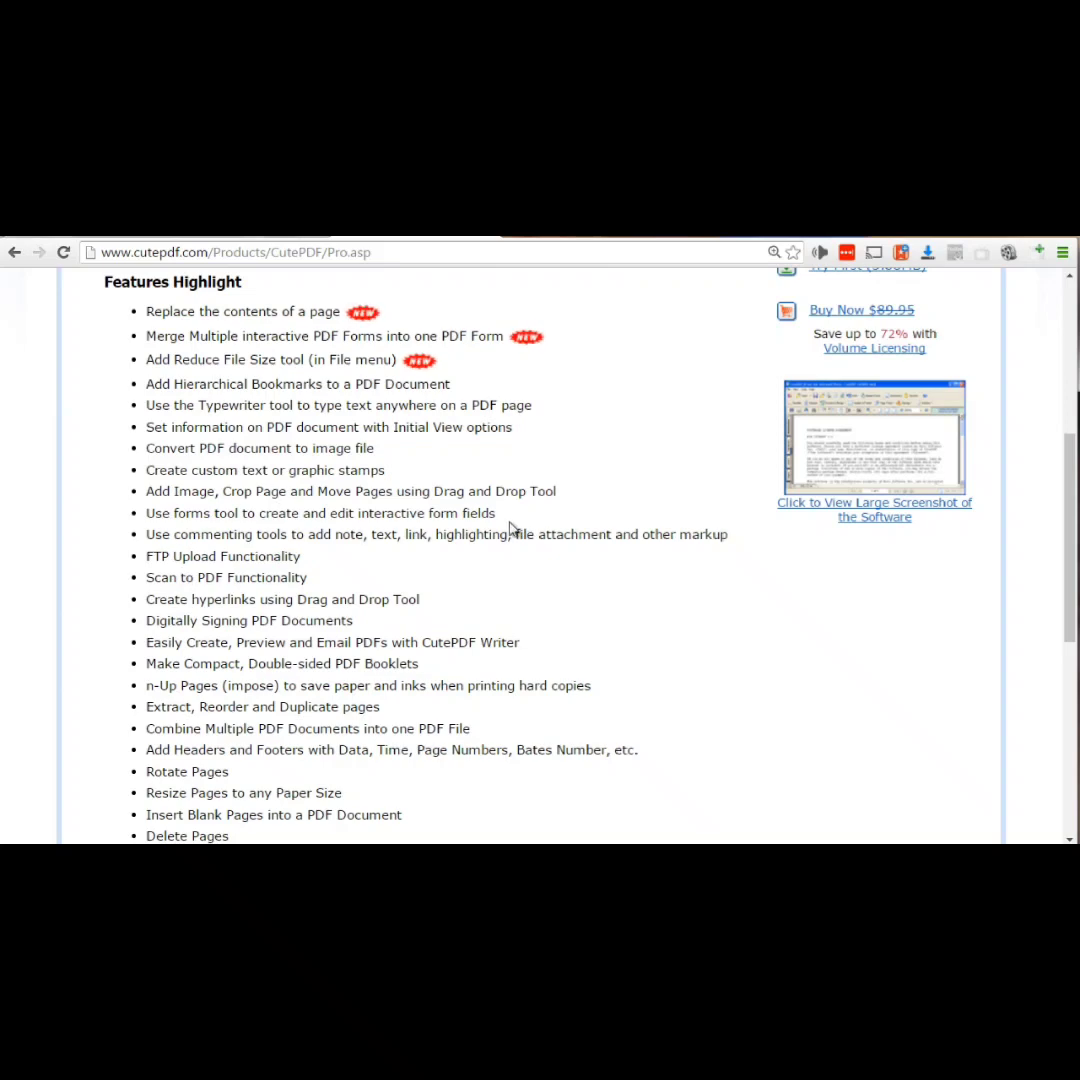
scroll(510, 530, "up", 1)
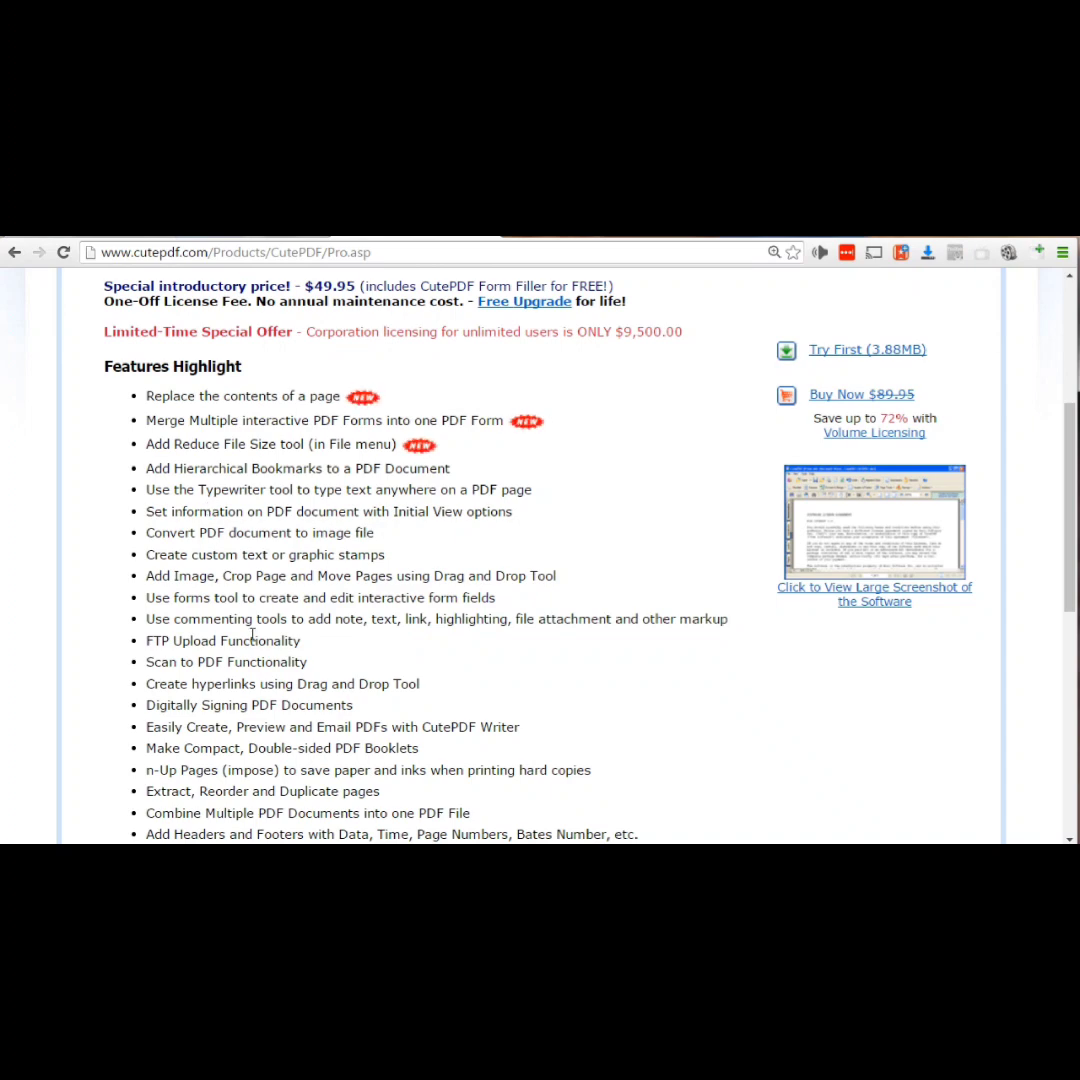
scroll(252, 640, "down", 1)
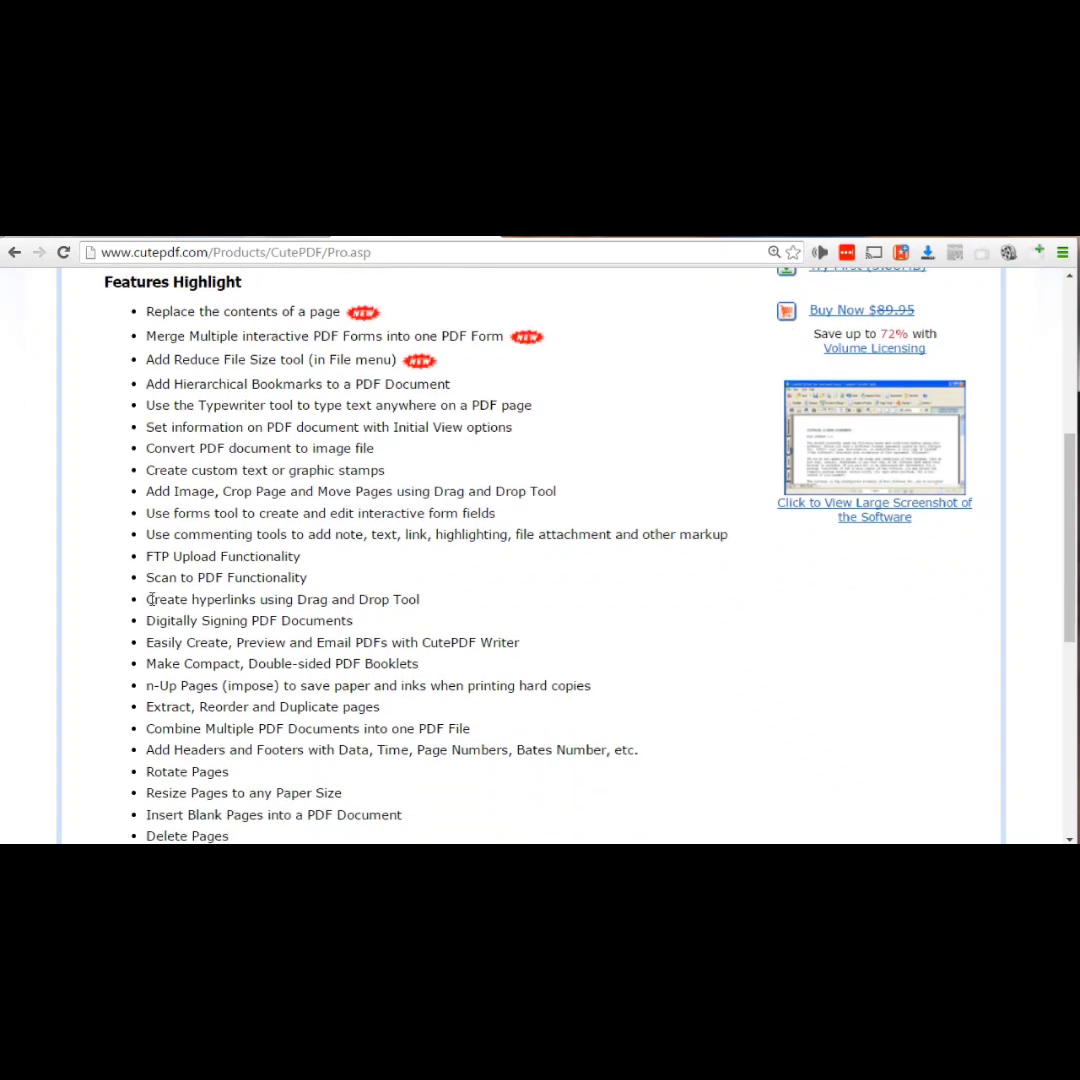
left_click_drag(147, 599, 428, 610)
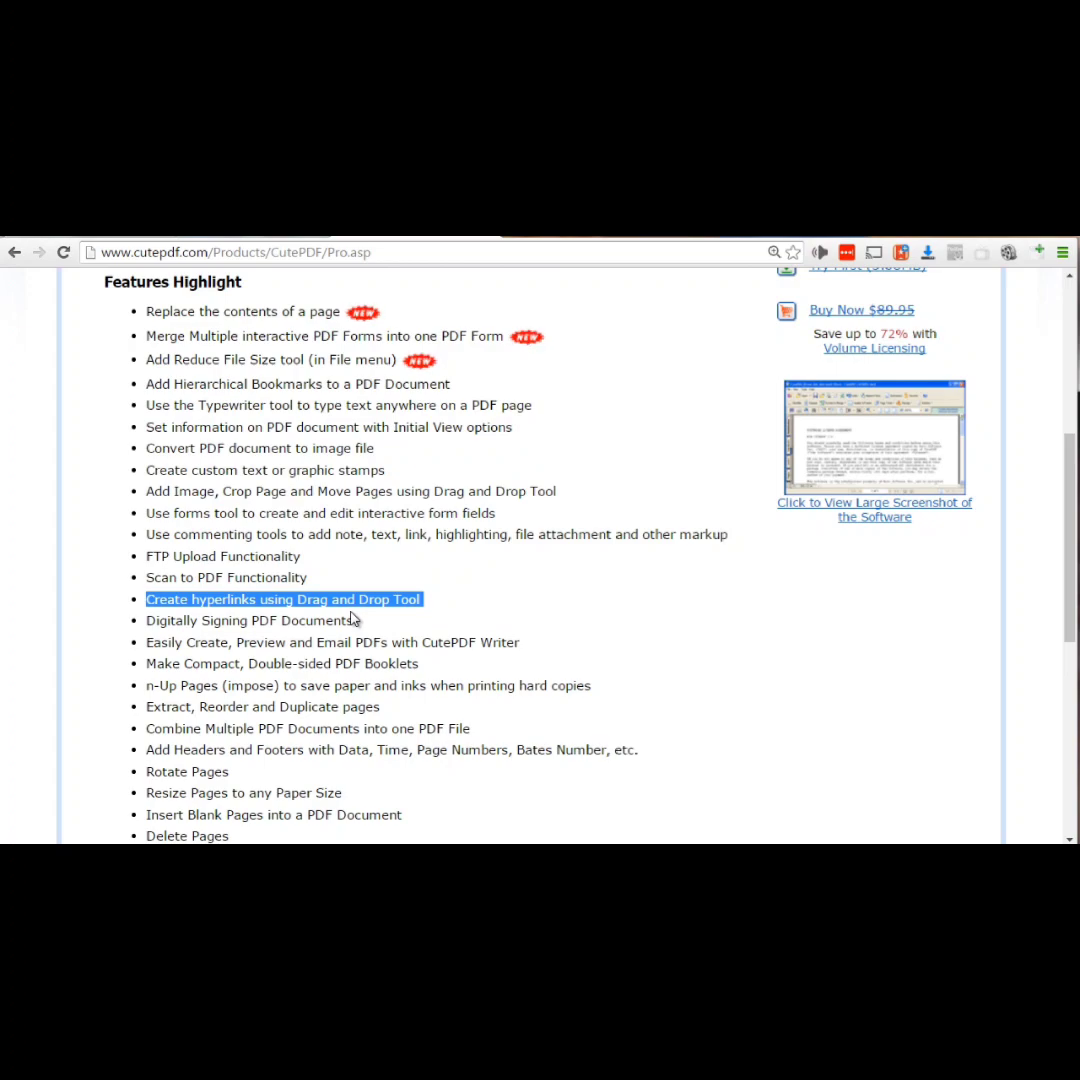
scroll(355, 620, "up", 5)
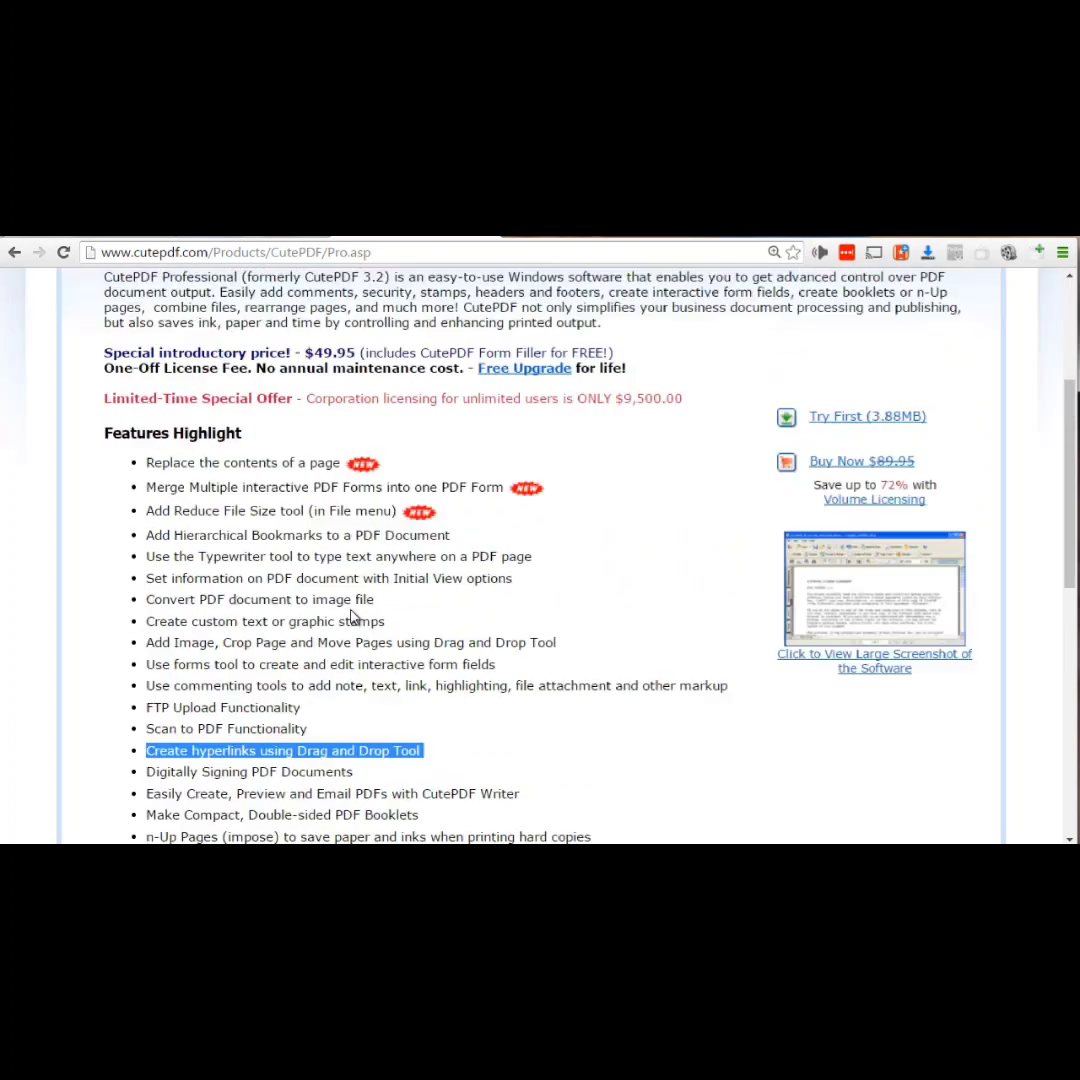
scroll(627, 597, "down", 2)
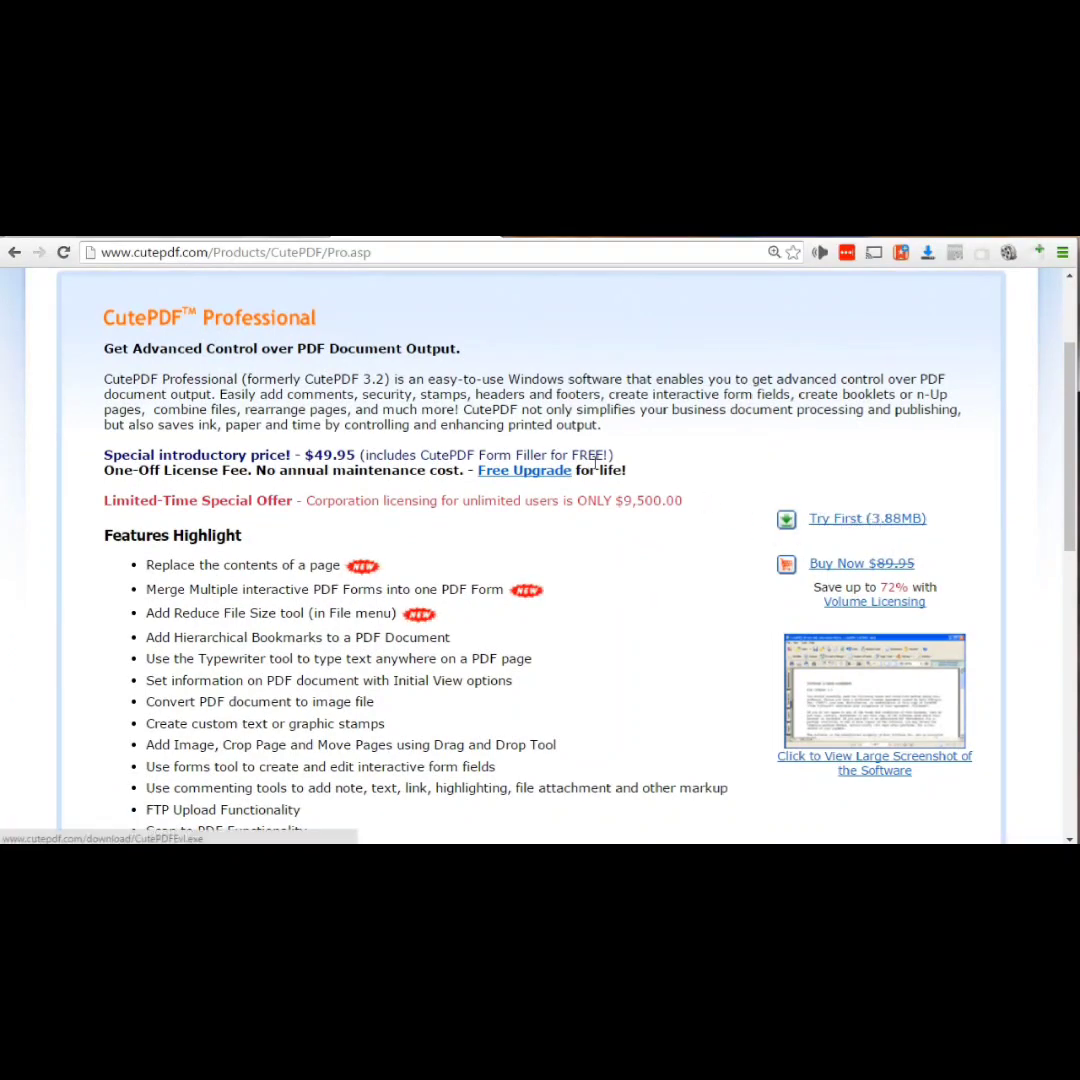
scroll(348, 530, "down", 8)
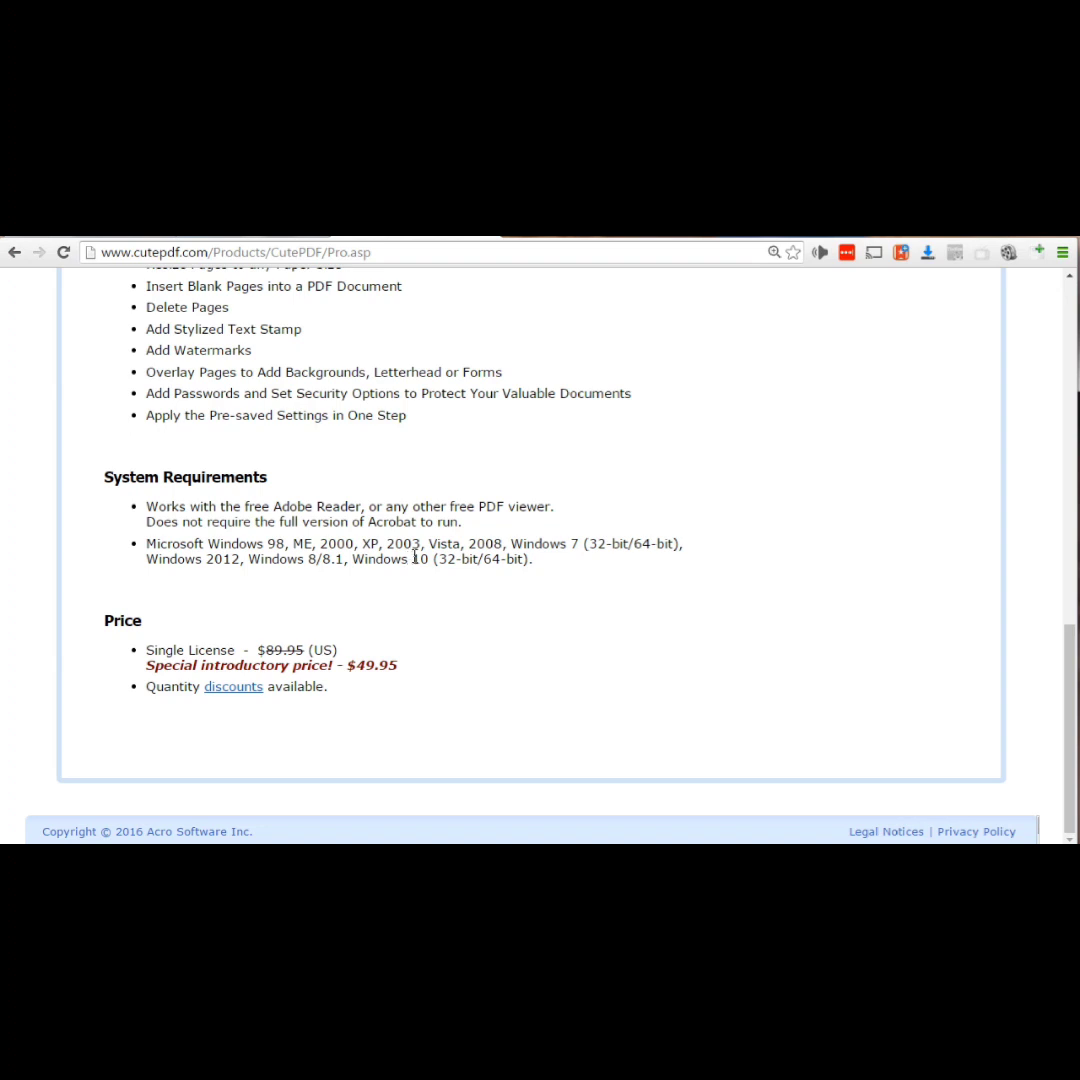
Step: Bring up Chrome's print preview for the page, set to Save as PDF
scroll(358, 480, "up", 1)
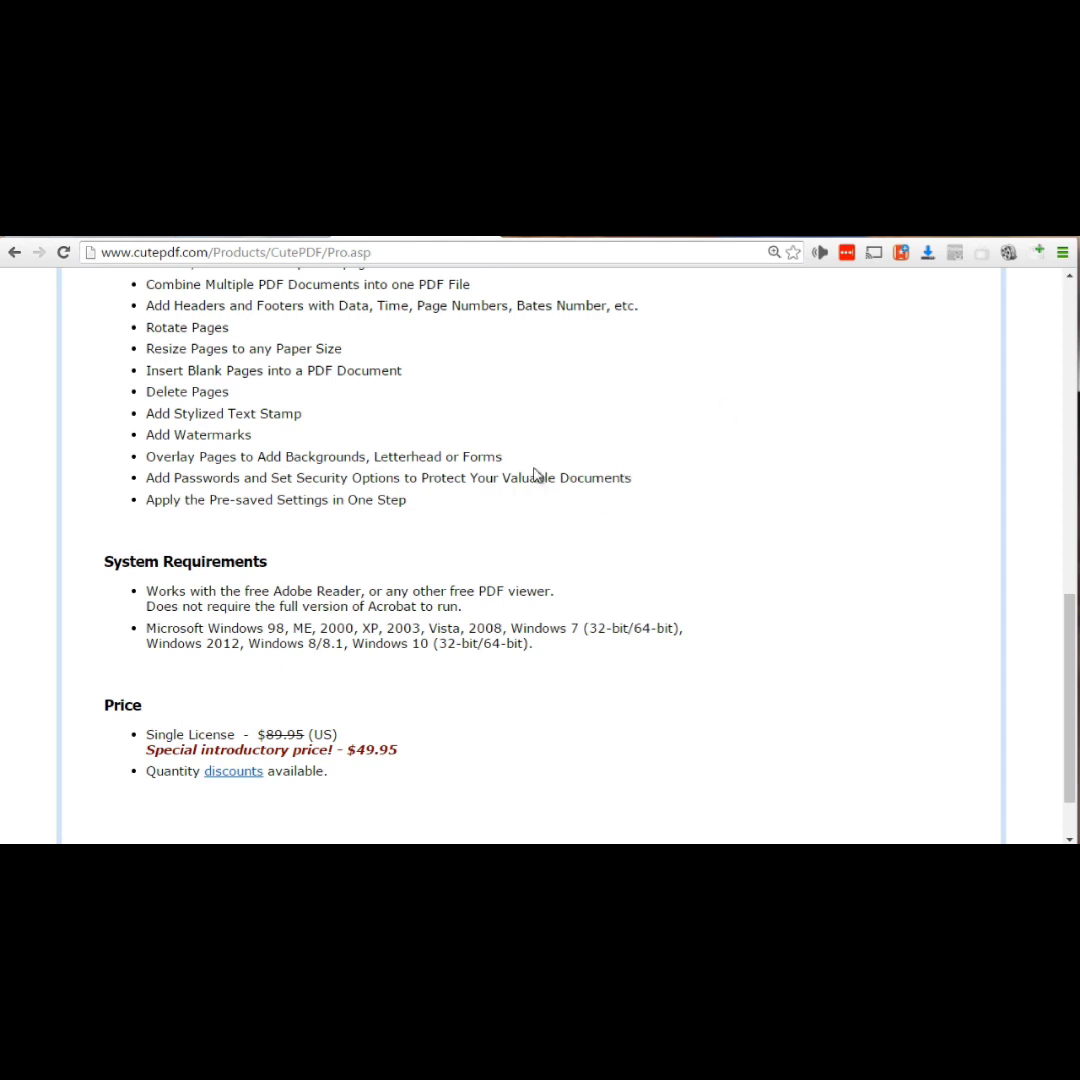
key("ctrl+p")
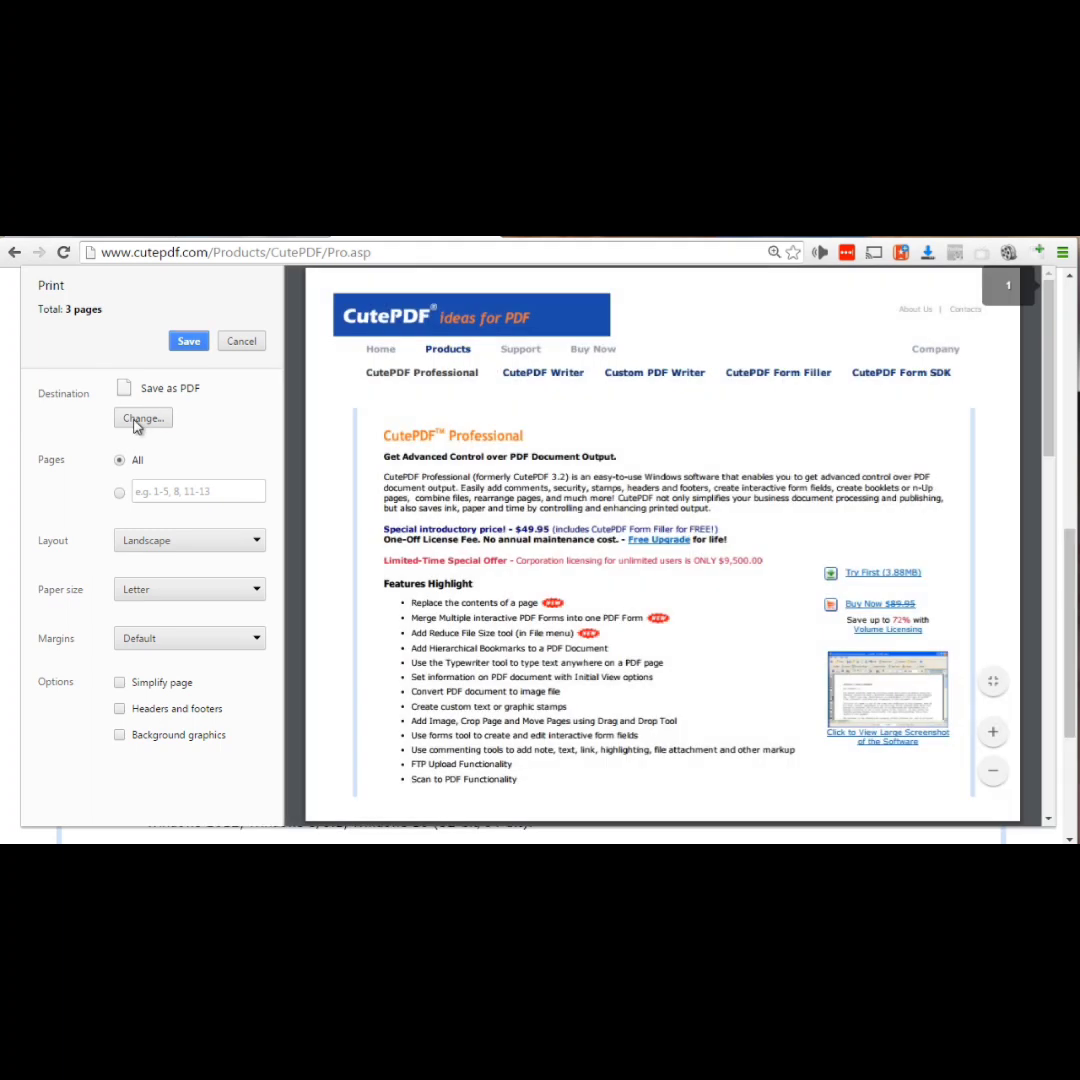
Step: Change the print destination and list all available printers
left_click(138, 420)
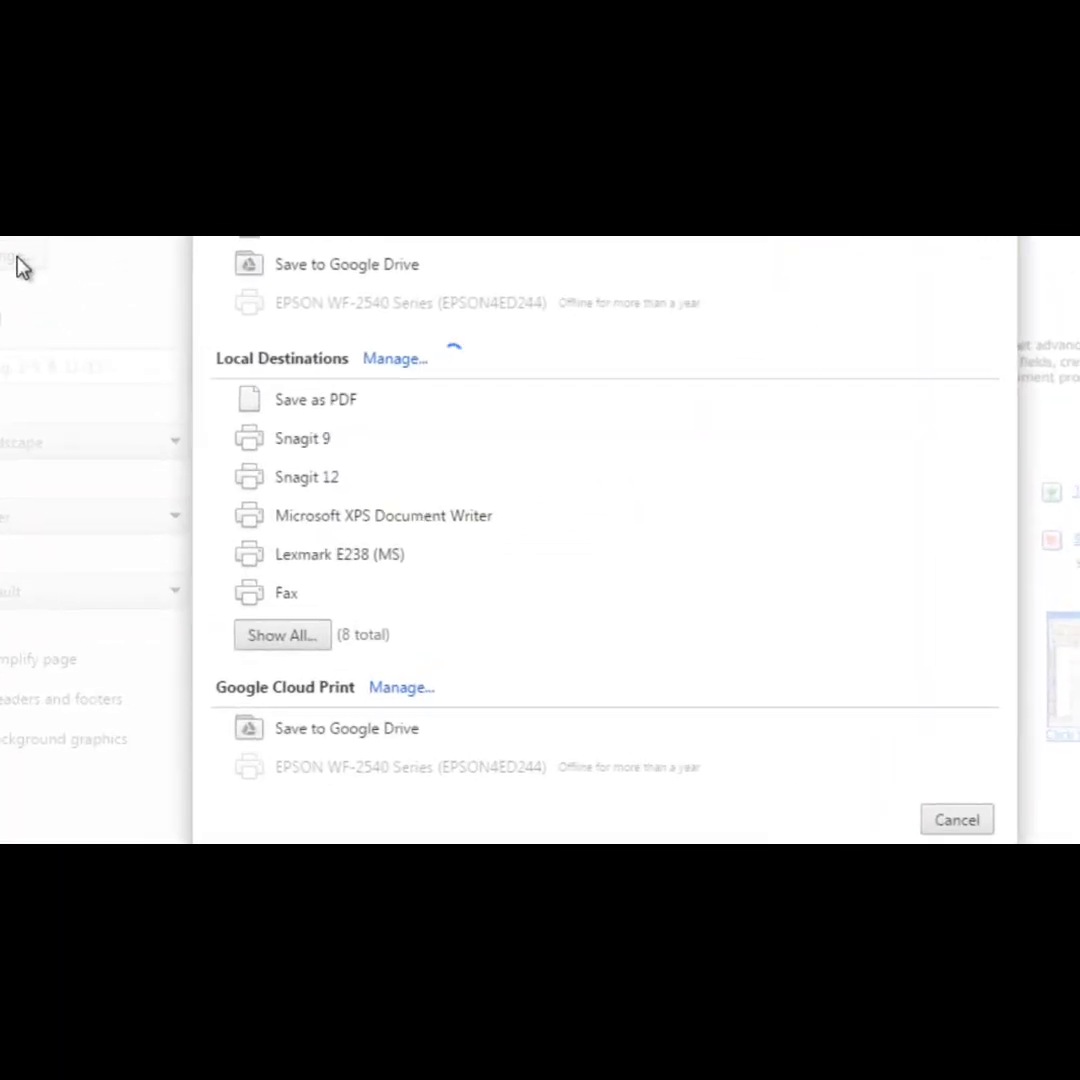
left_click(335, 666)
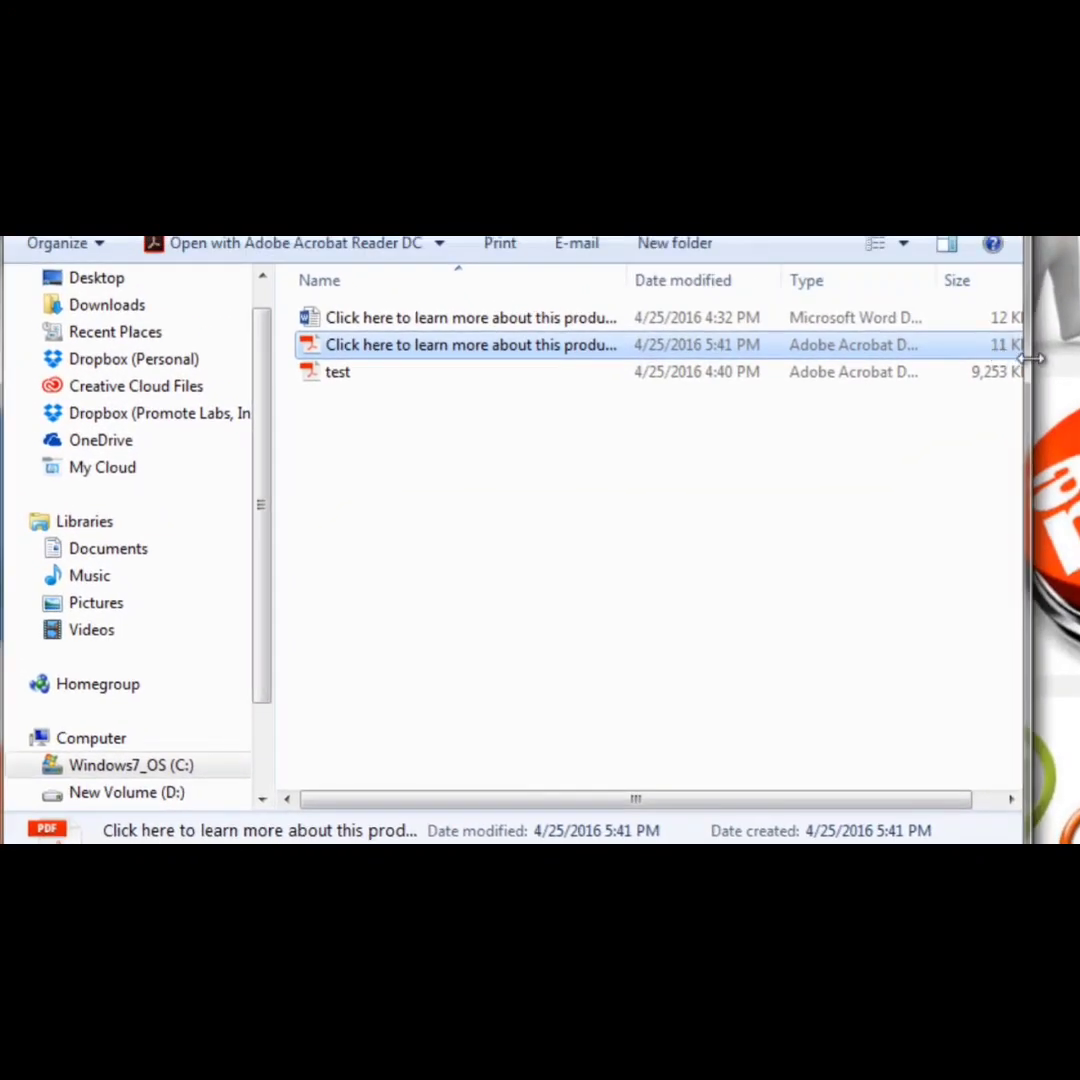
Step: Open test.pdf from Explorer in CutePDF Professional
left_click(605, 396)
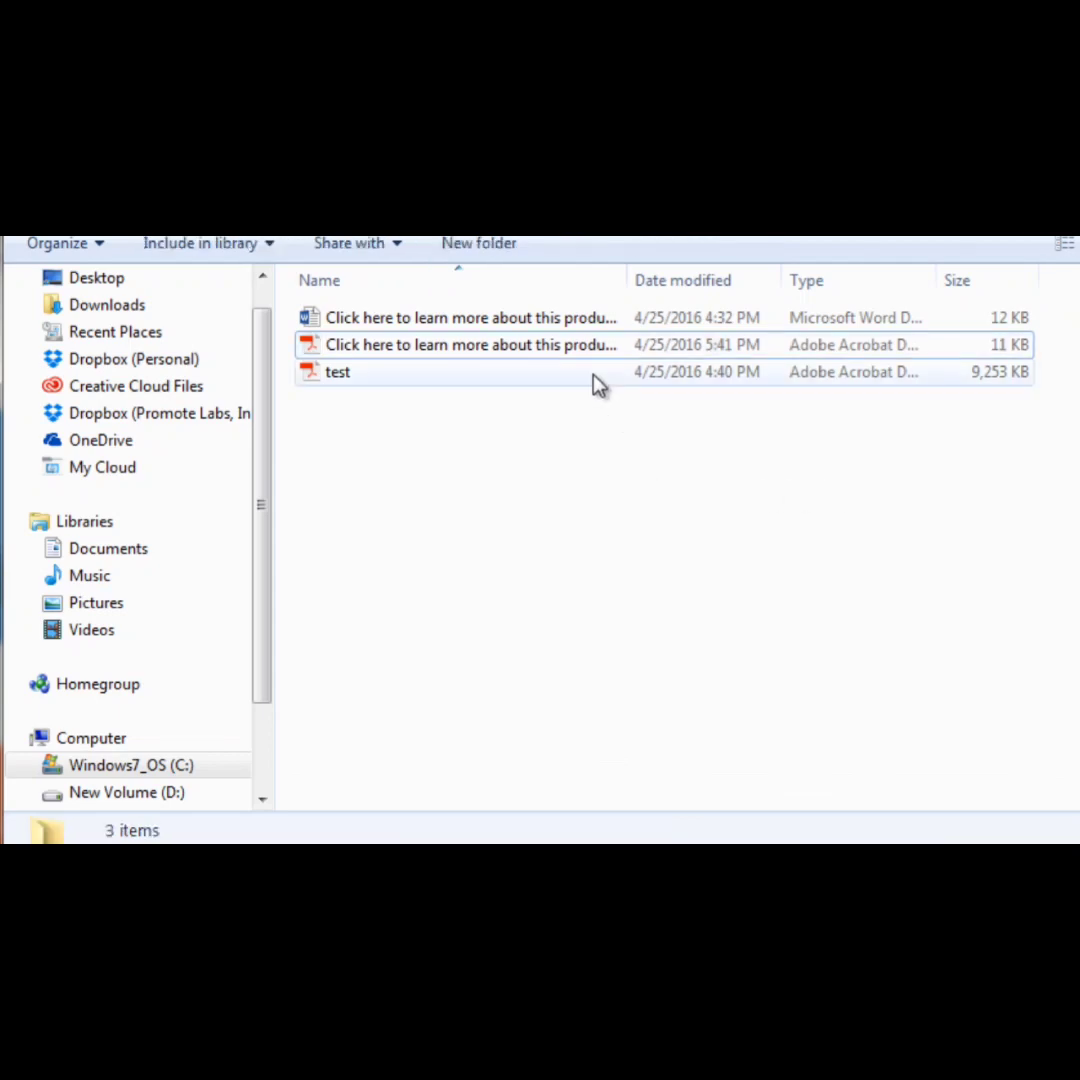
left_click(594, 380)
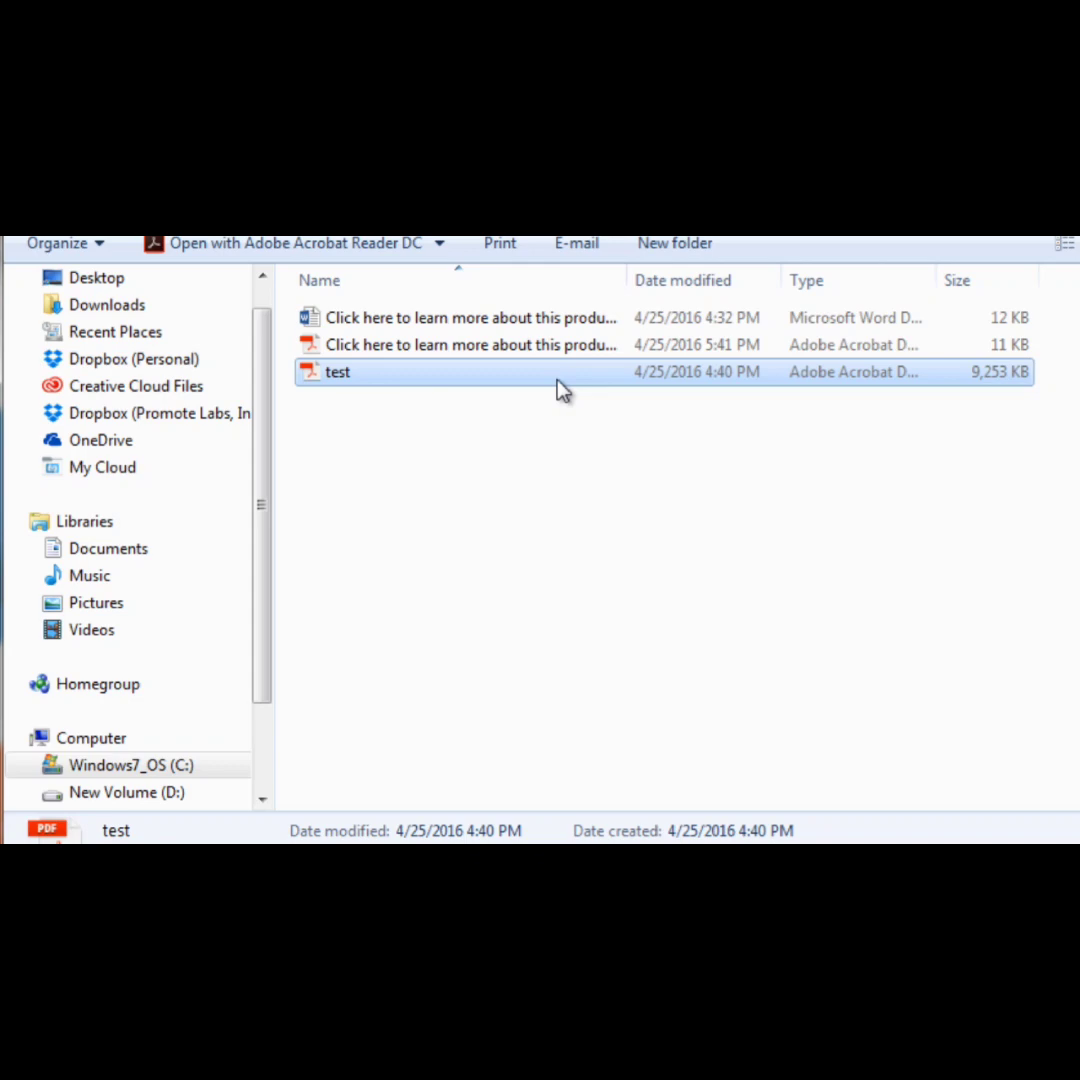
double_click(562, 390)
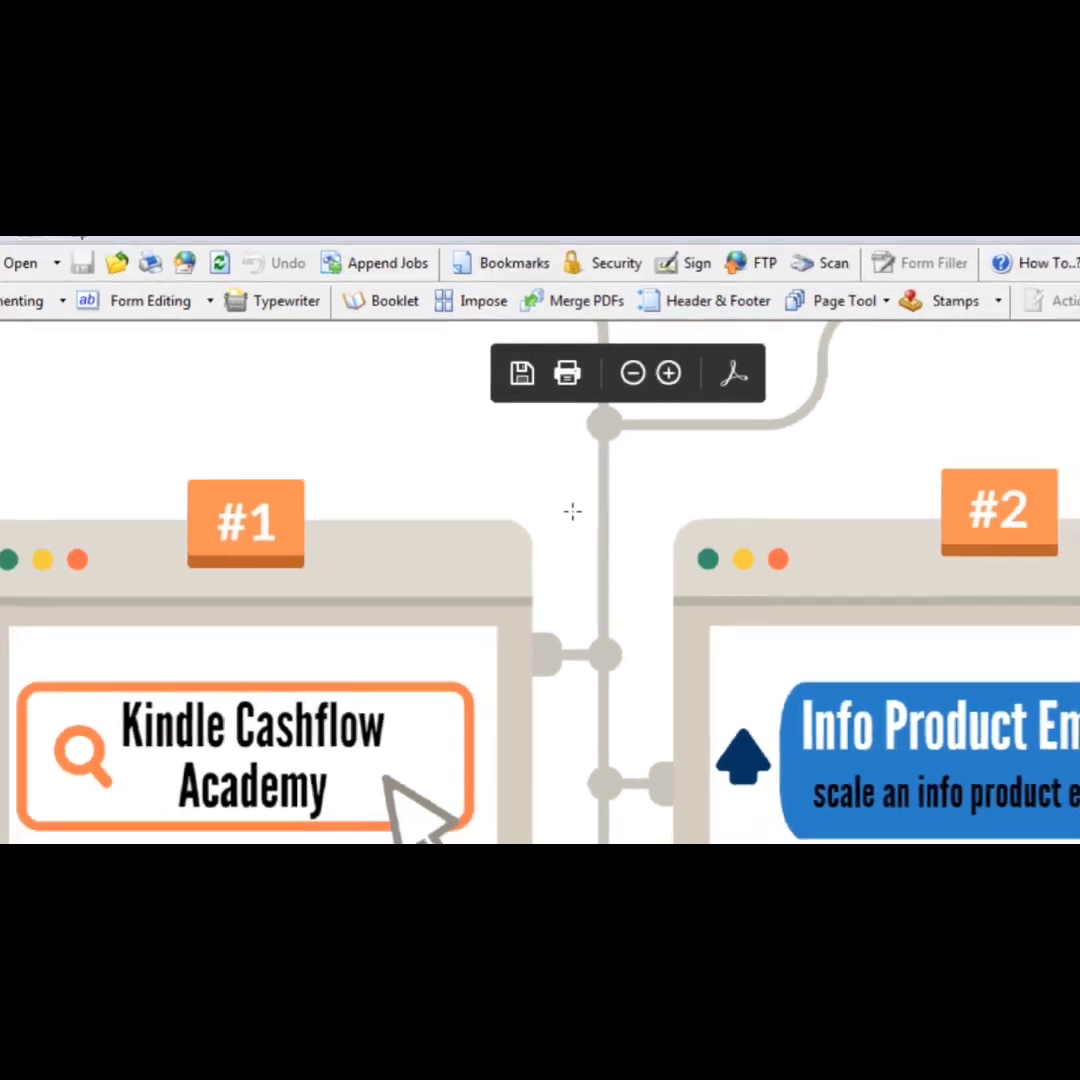
Step: Scroll the infographic to locate the Click For All Bonuses banner
scroll(570, 520, "down", 10)
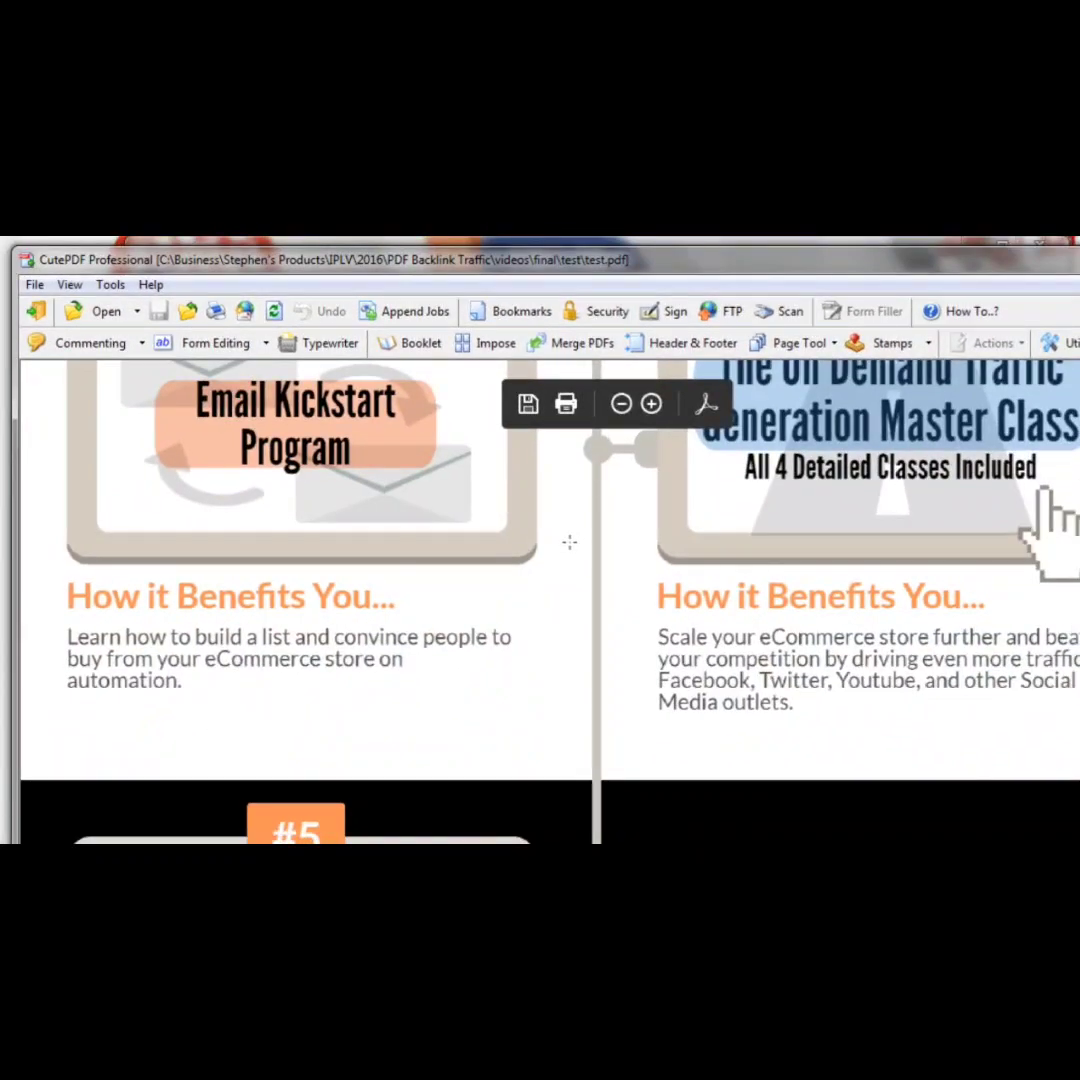
scroll(569, 541, "up", 5)
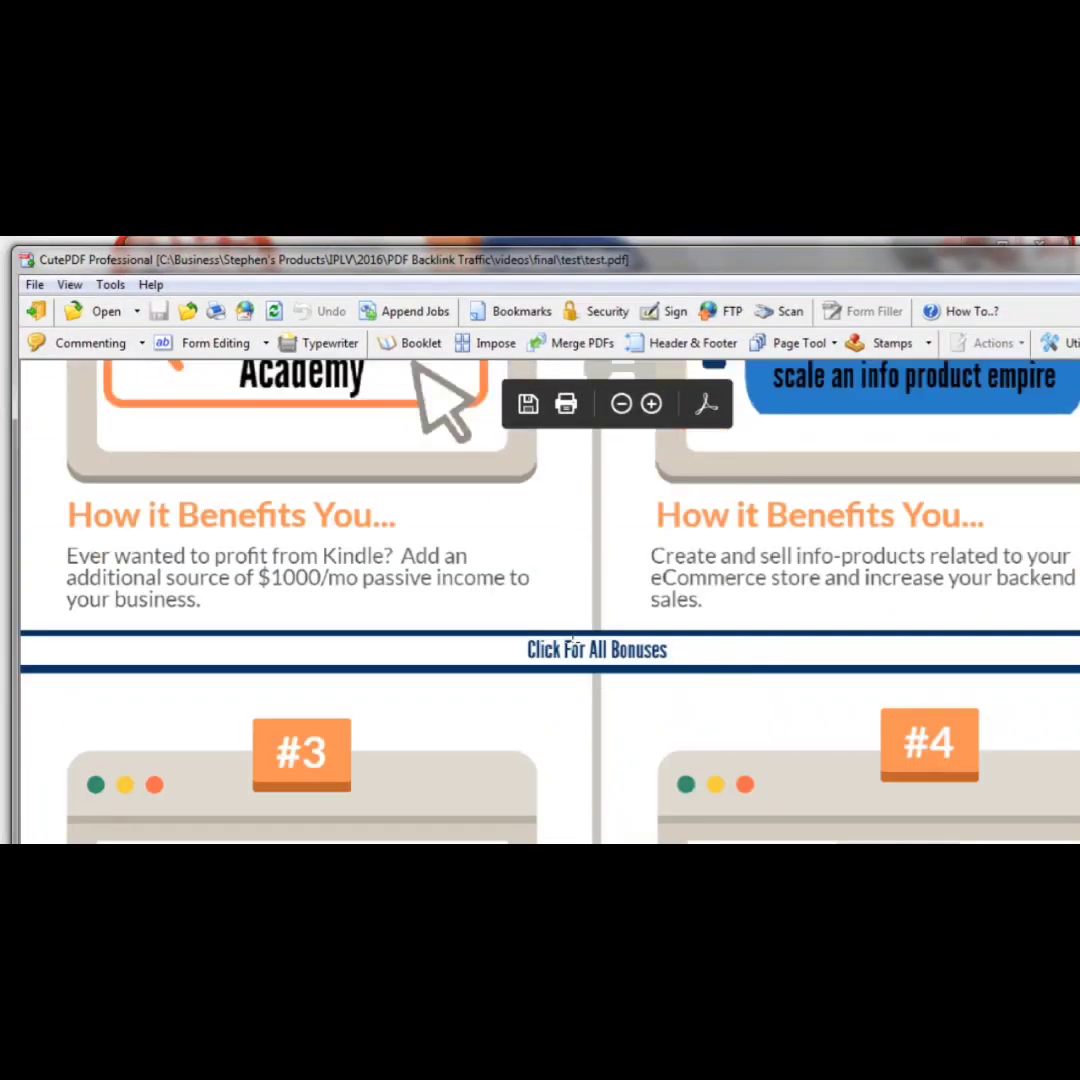
scroll(175, 500, "down", 1)
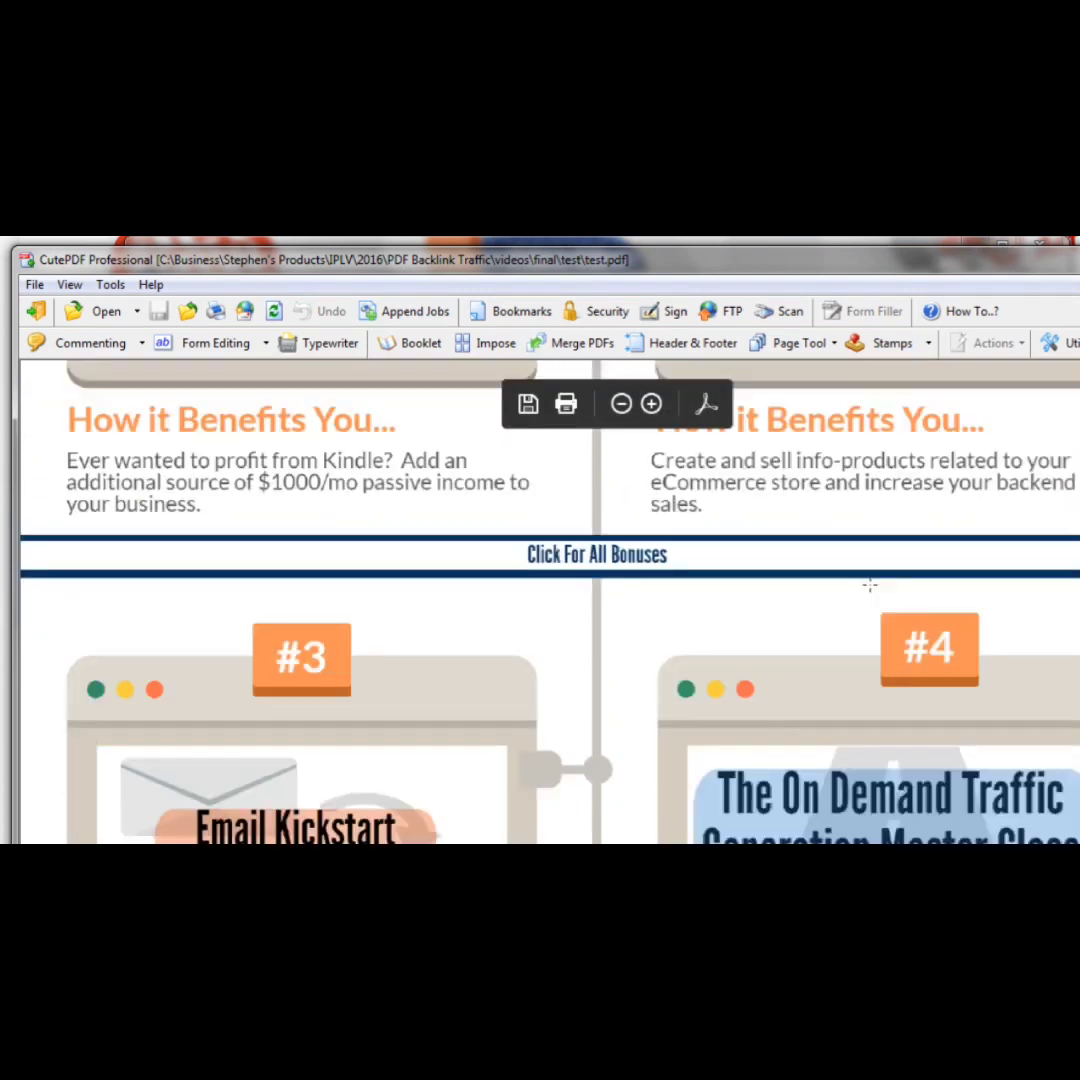
scroll(869, 585, "up", 1)
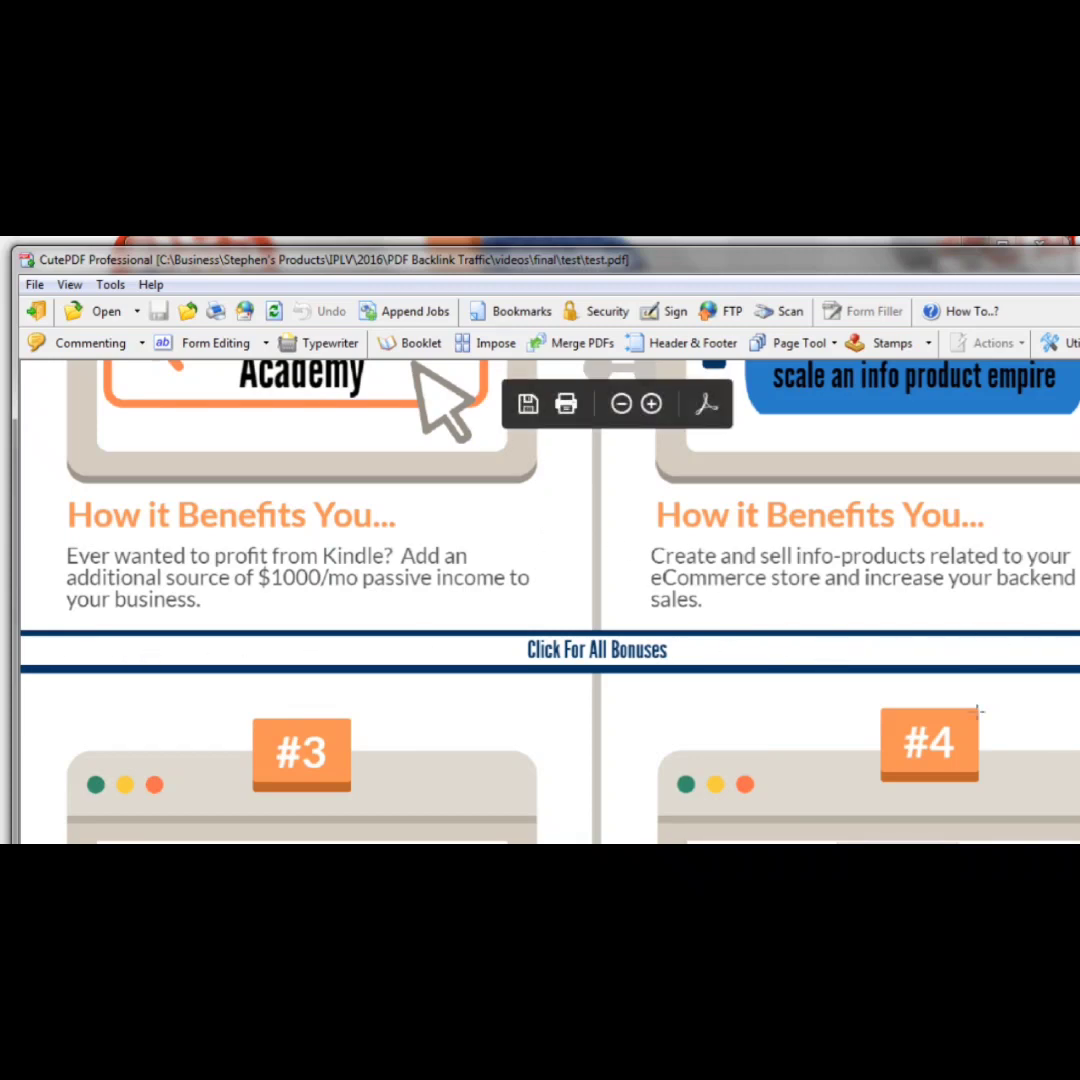
scroll(583, 650, "down", 5)
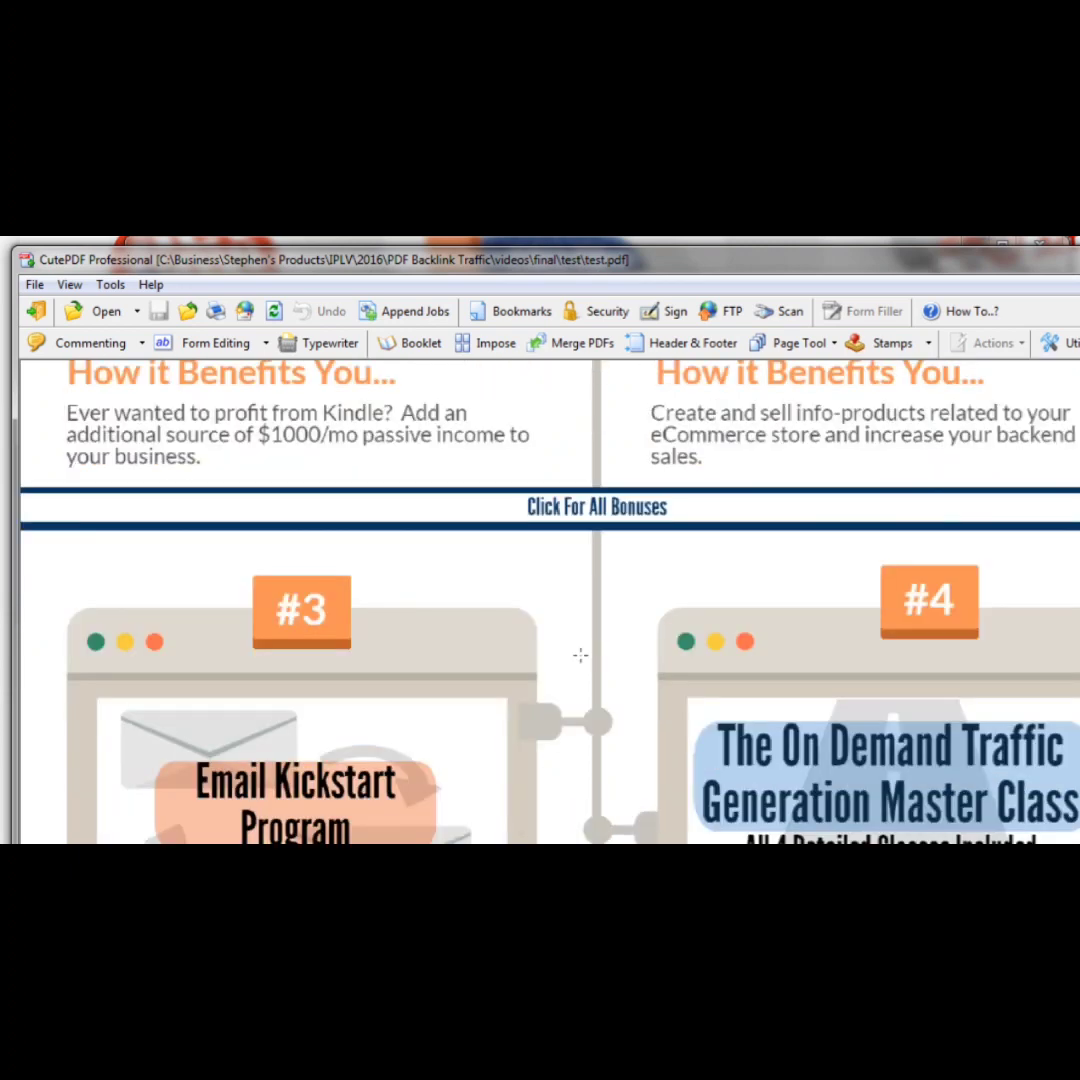
scroll(580, 656, "up", 5)
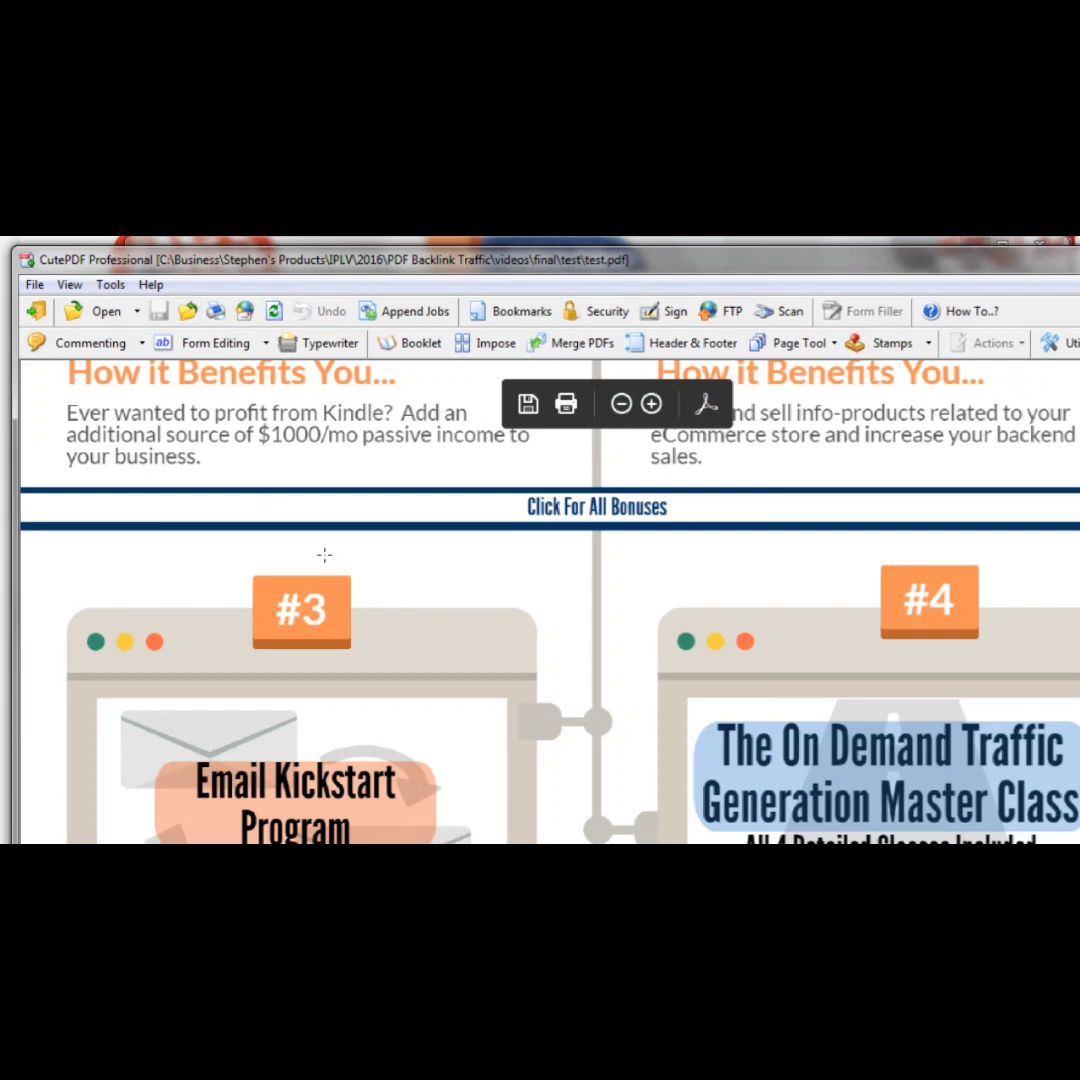
scroll(576, 537, "up", 1)
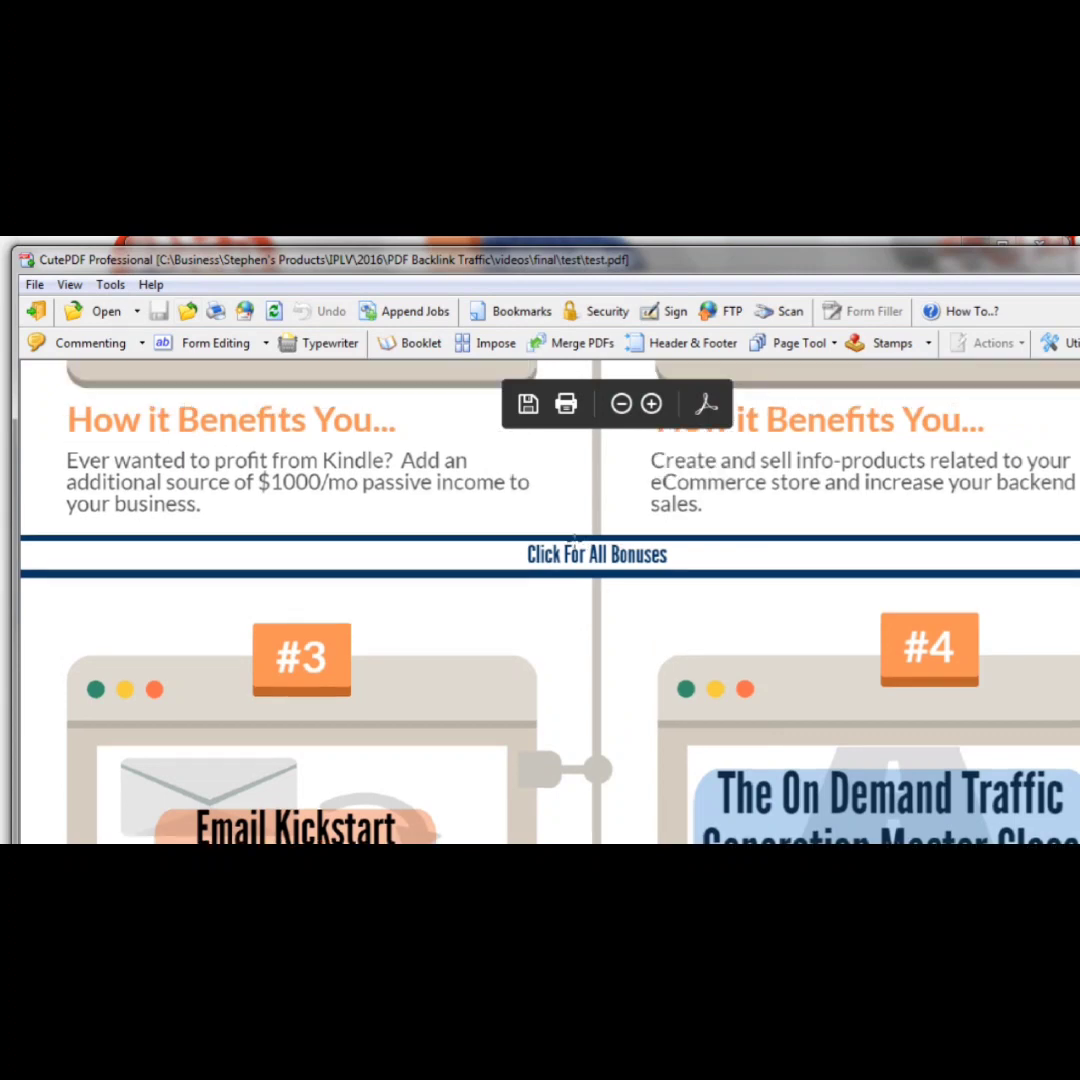
Step: Draw a Link Tool rectangle over the Click For All Bonuses banner
left_click(141, 344)
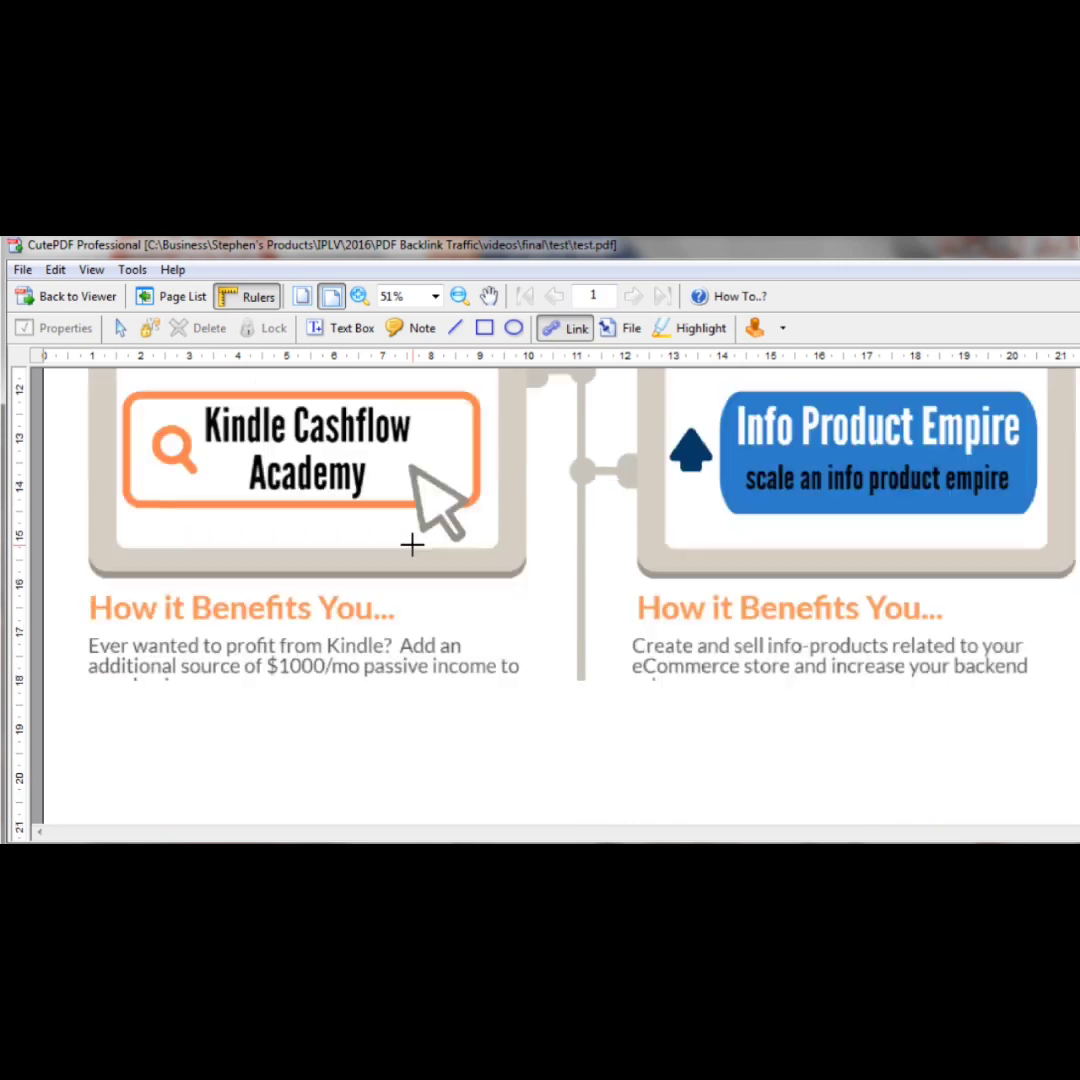
scroll(415, 543, "down", 2)
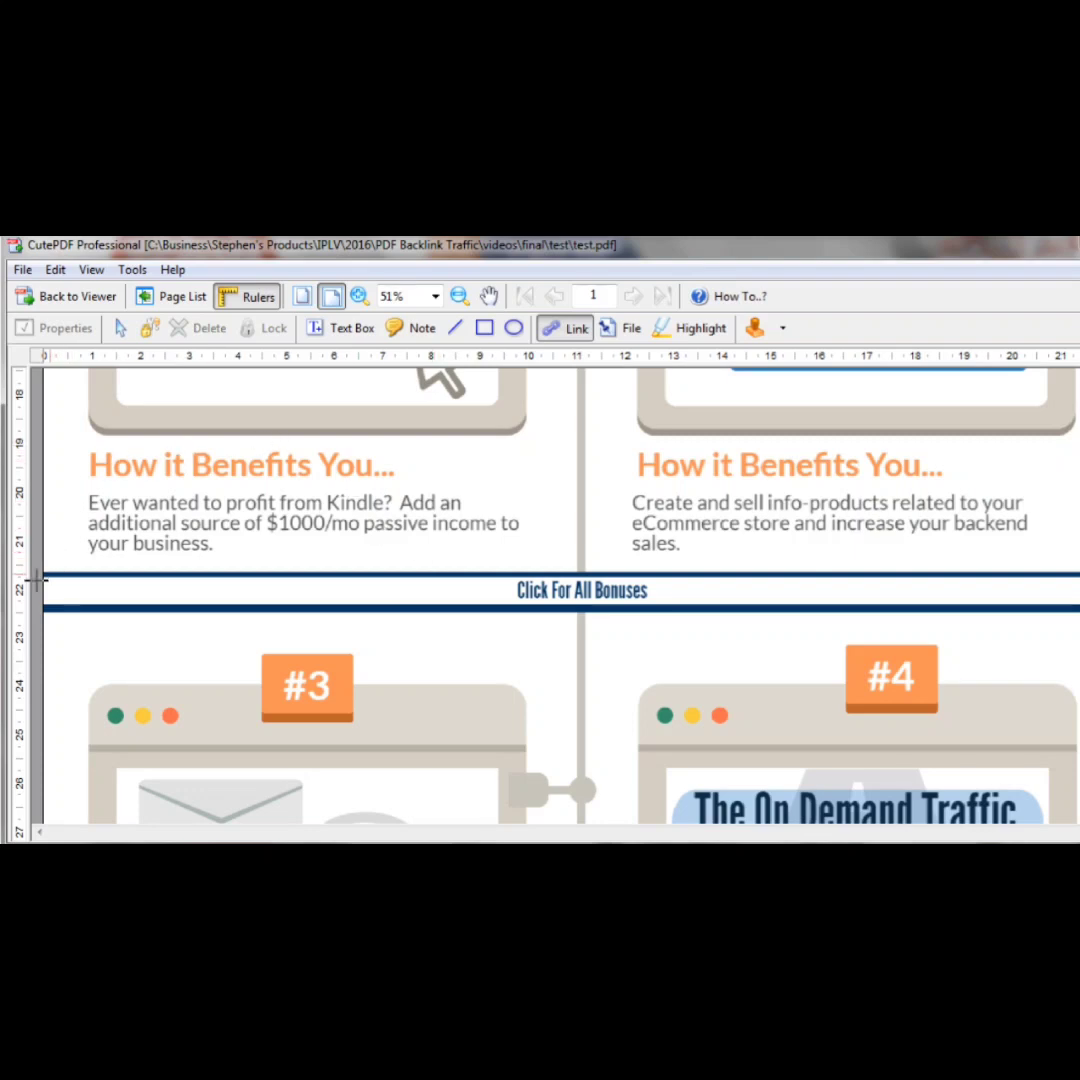
left_click_drag(44, 576, 1079, 605)
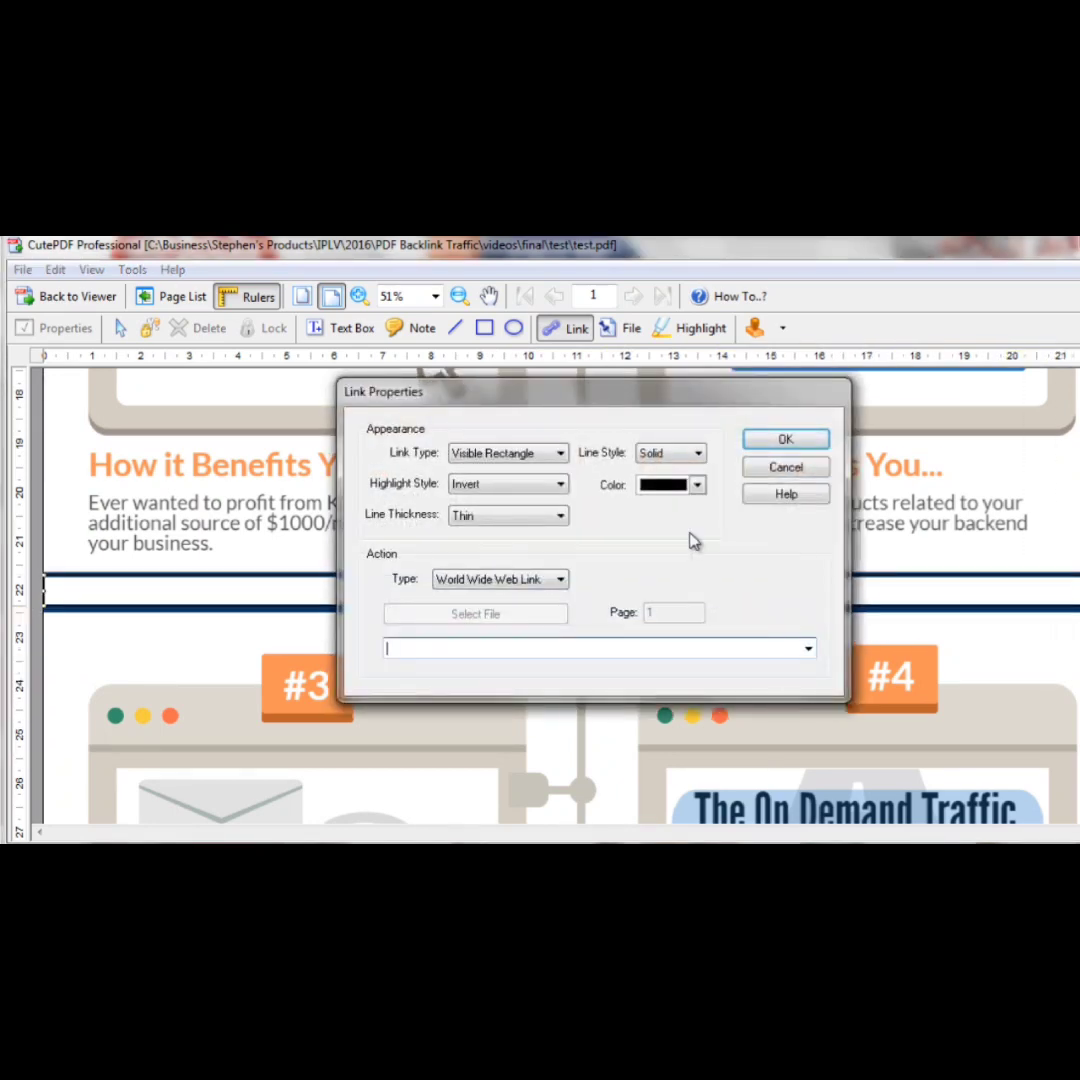
left_click_drag(645, 407, 608, 401)
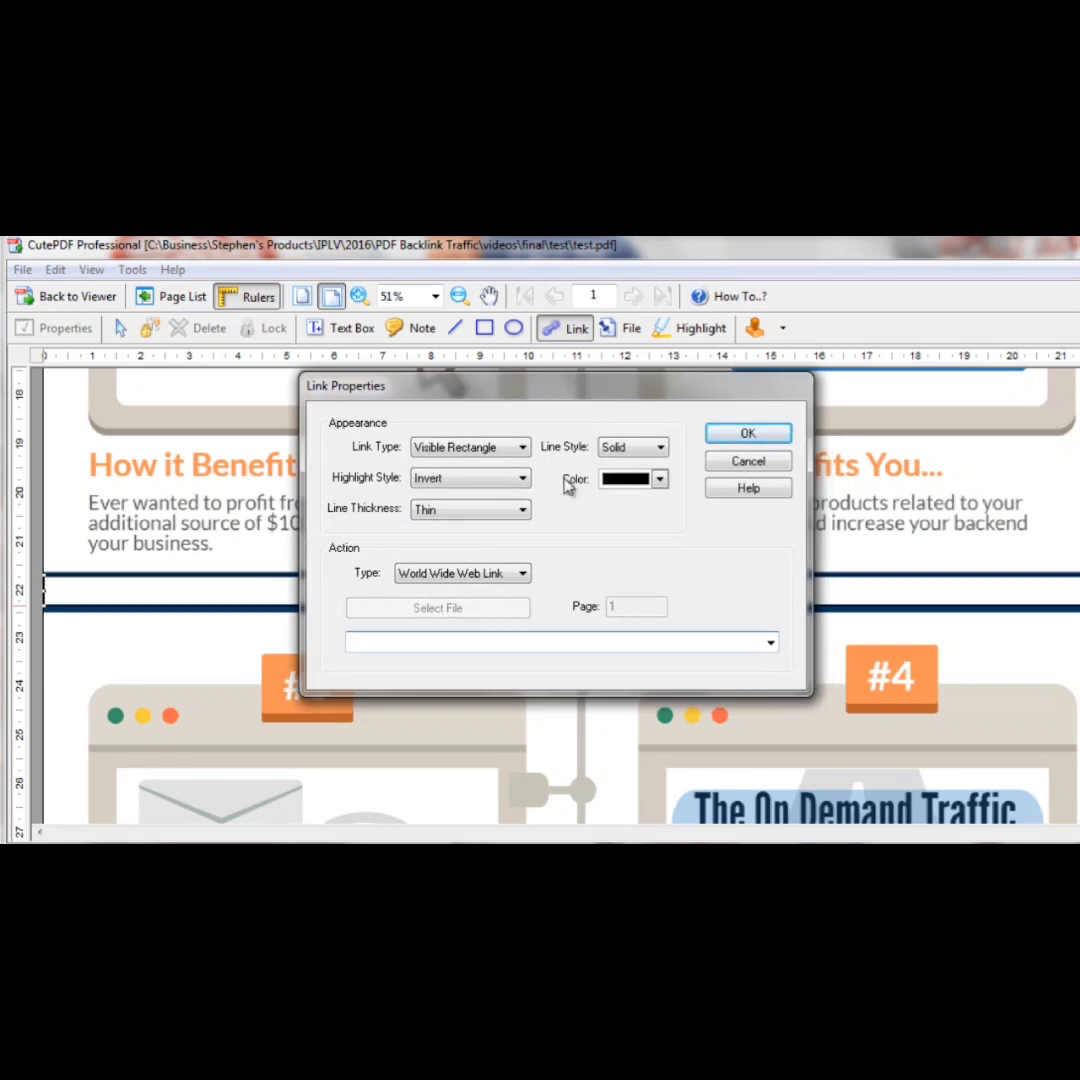
left_click(475, 574)
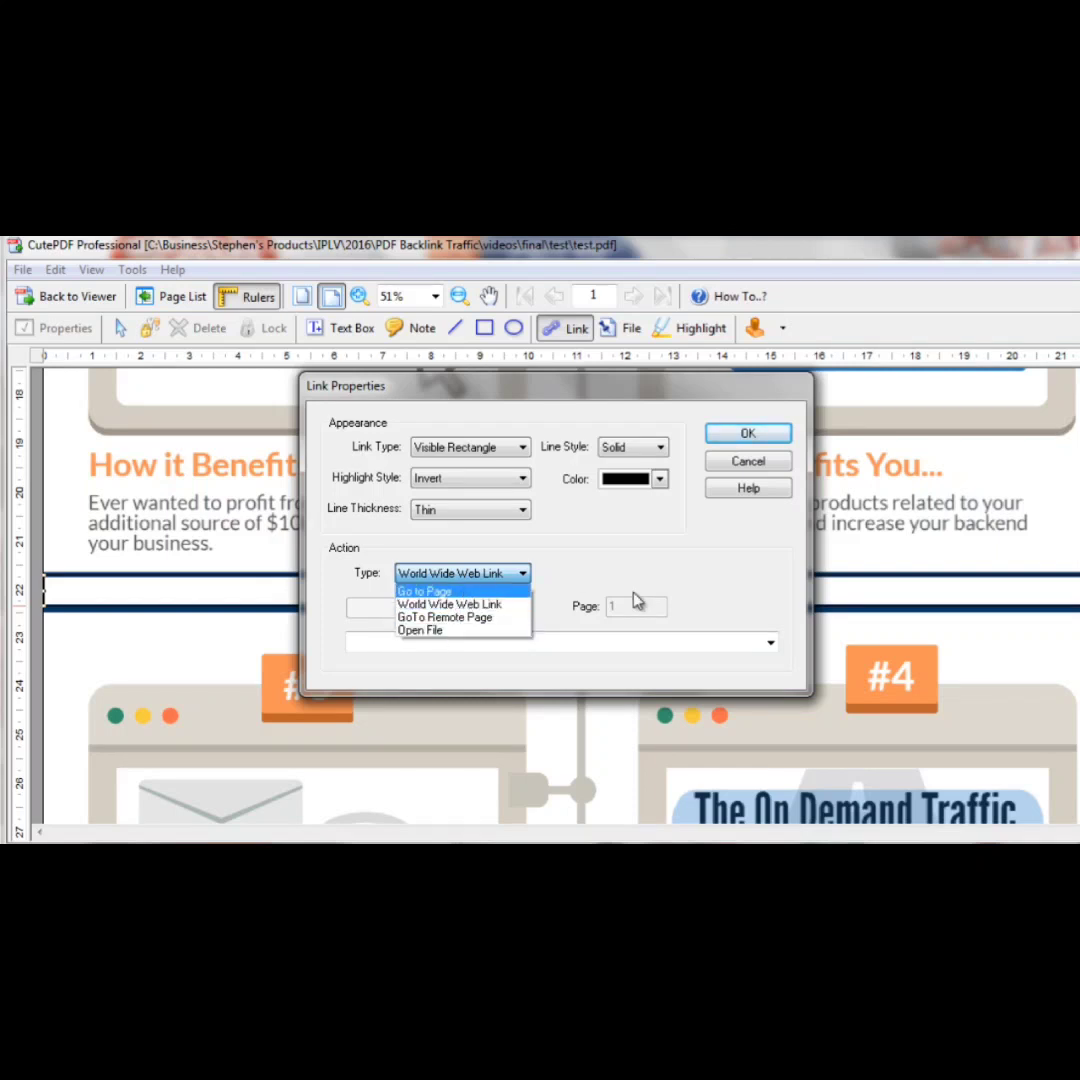
left_click(487, 636)
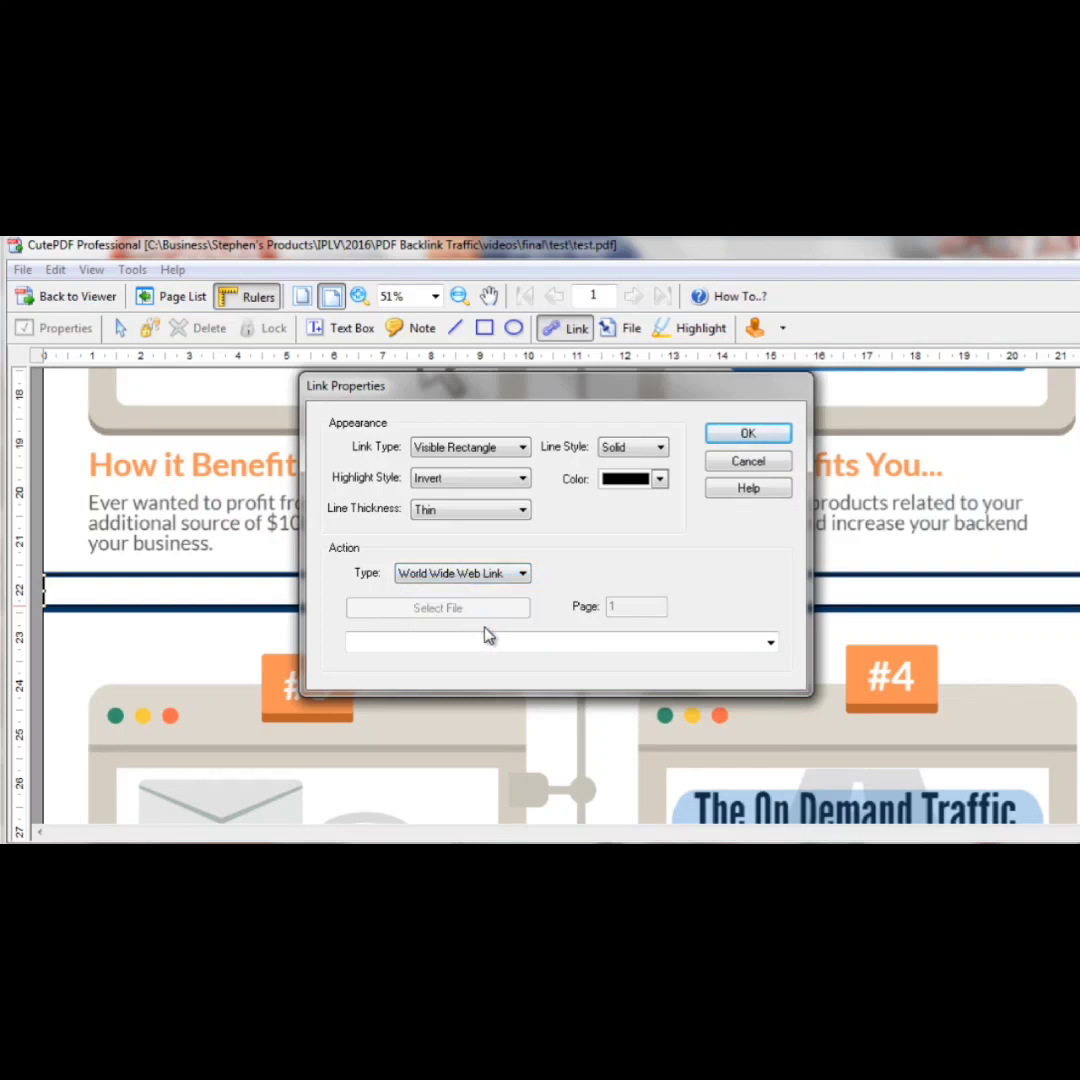
left_click(487, 637)
type("htt")
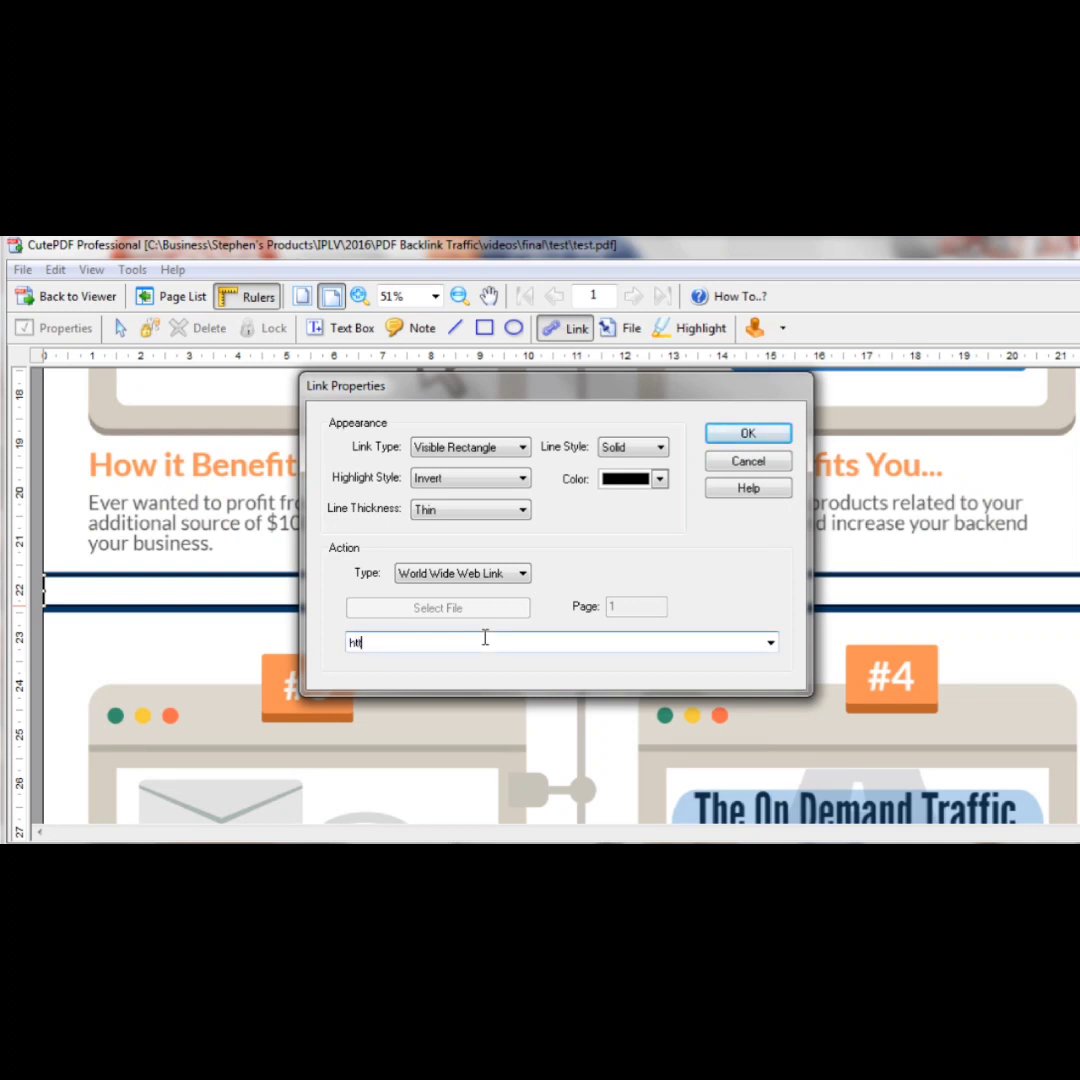
type("p://www.google.com")
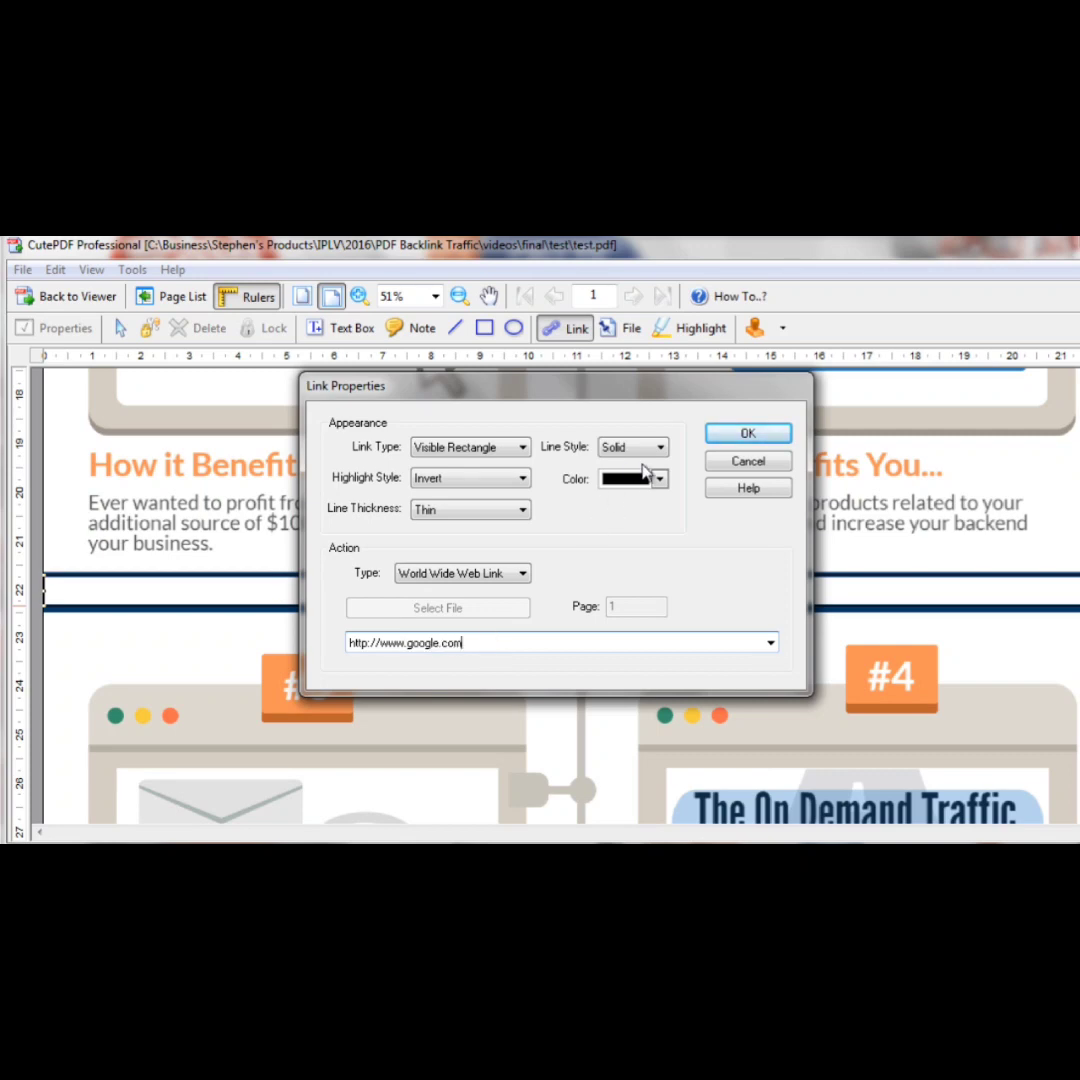
left_click(772, 440)
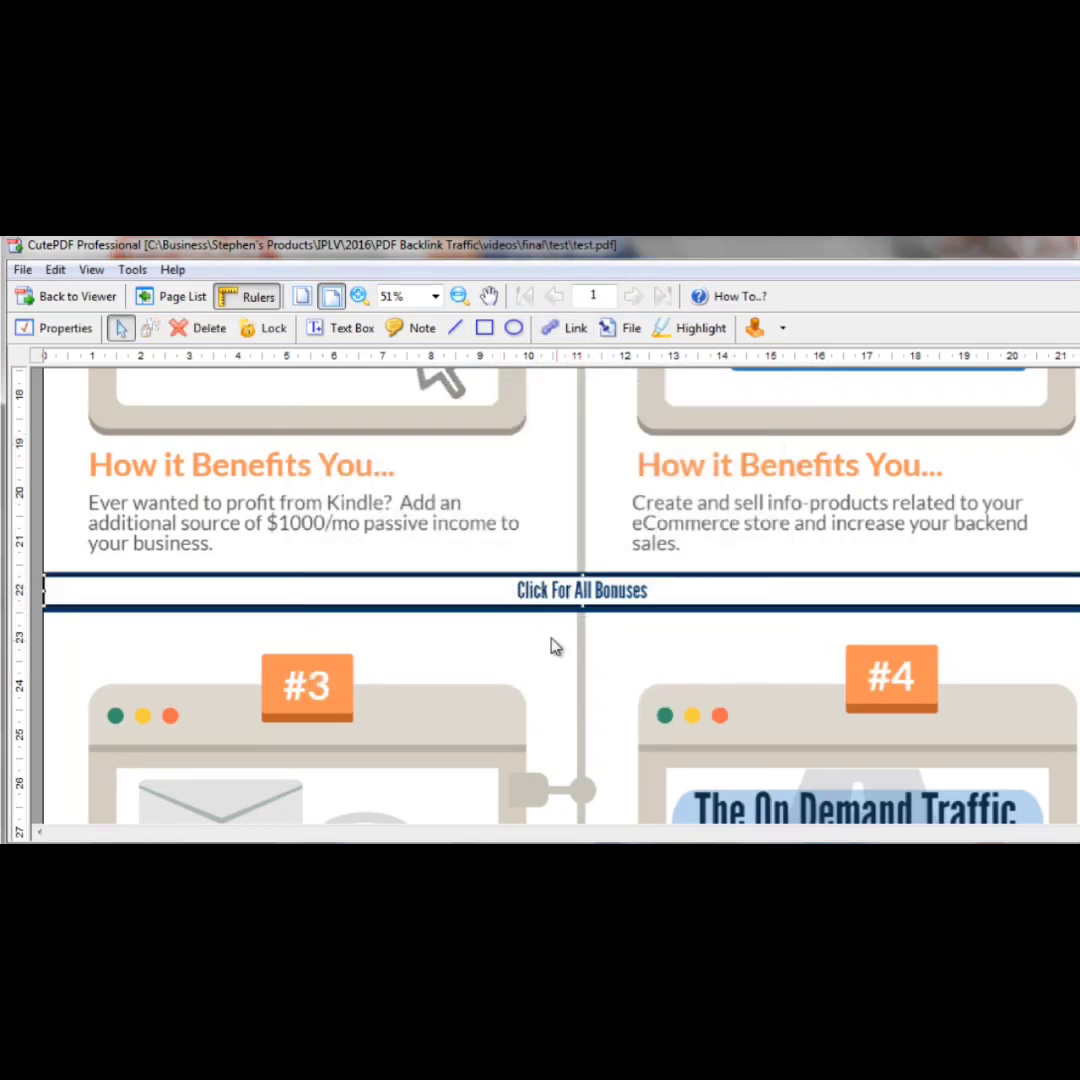
Step: Return to the viewer and save test.pdf with the new banner link
scroll(546, 646, "down", 4)
scroll(546, 648, "down", 2)
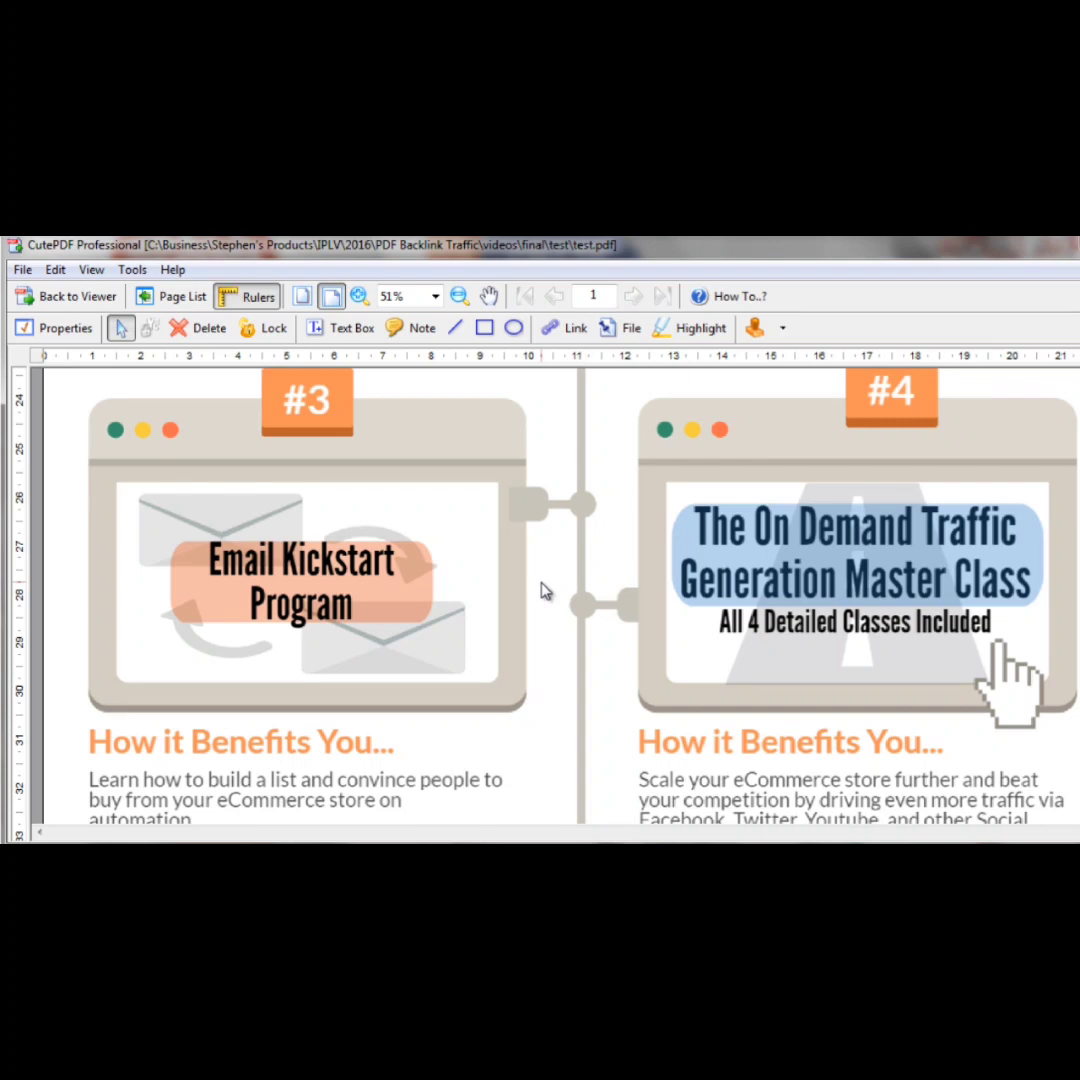
scroll(545, 588, "down", 8)
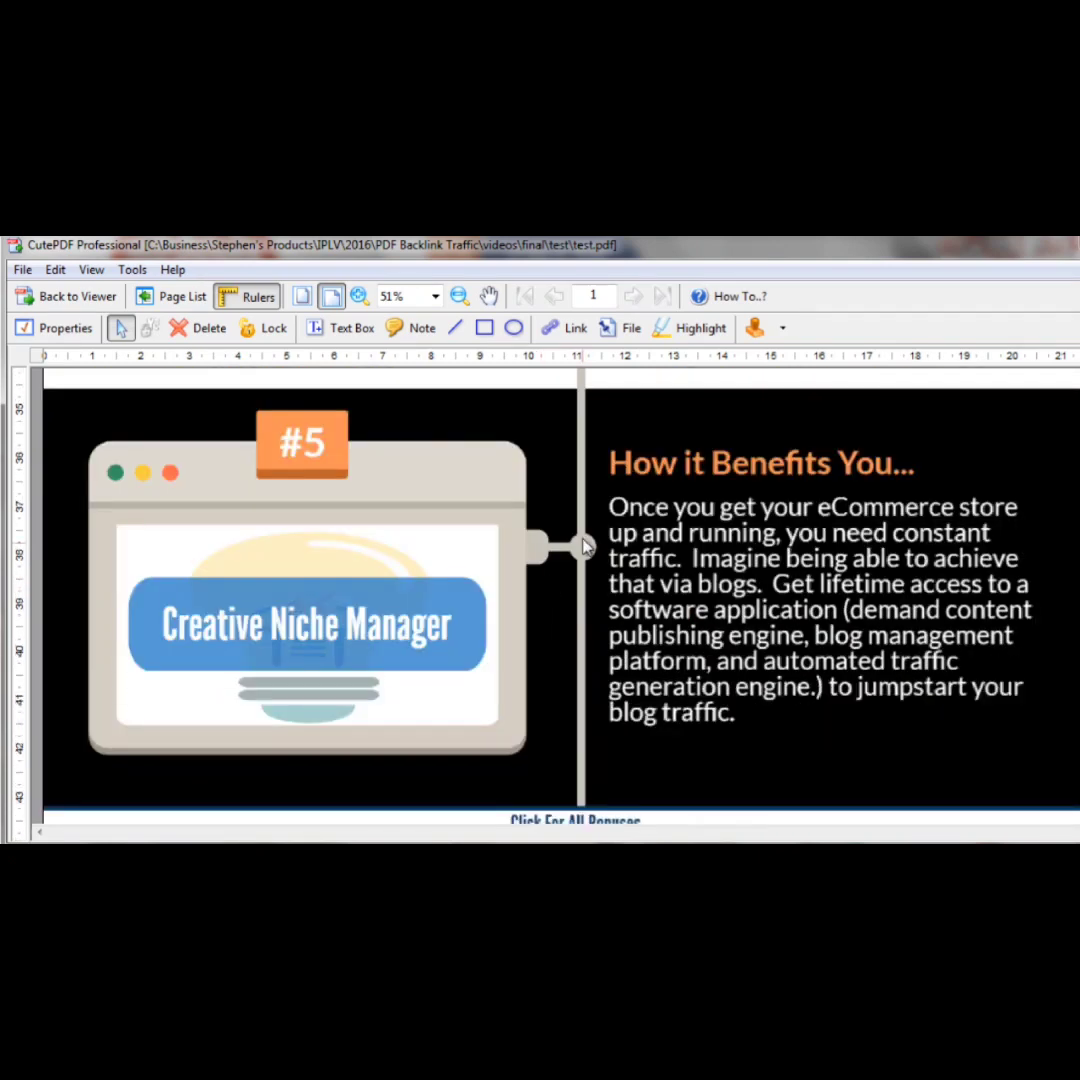
scroll(617, 608, "up", 3)
scroll(617, 608, "down", 3)
scroll(502, 523, "down", 6)
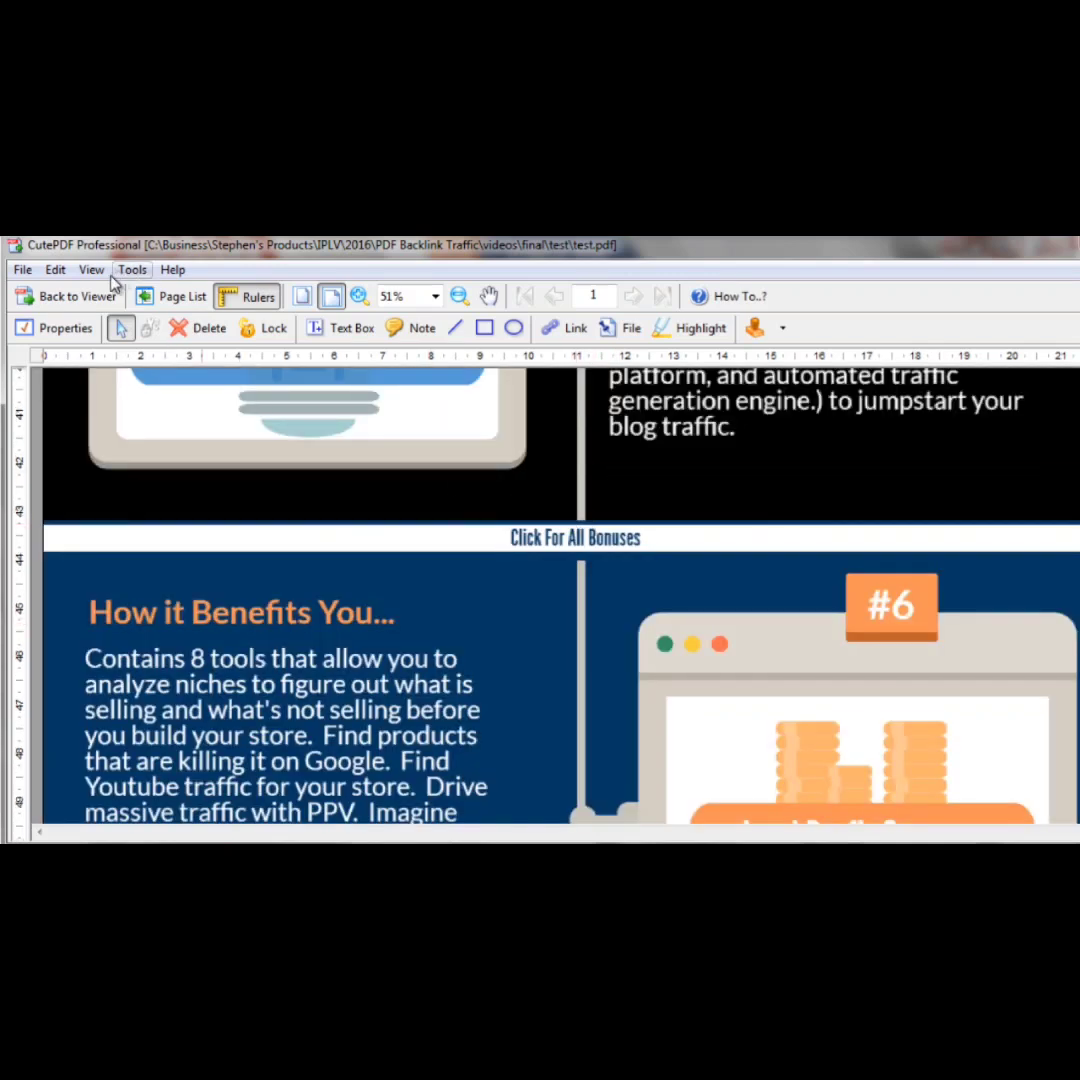
left_click(80, 296)
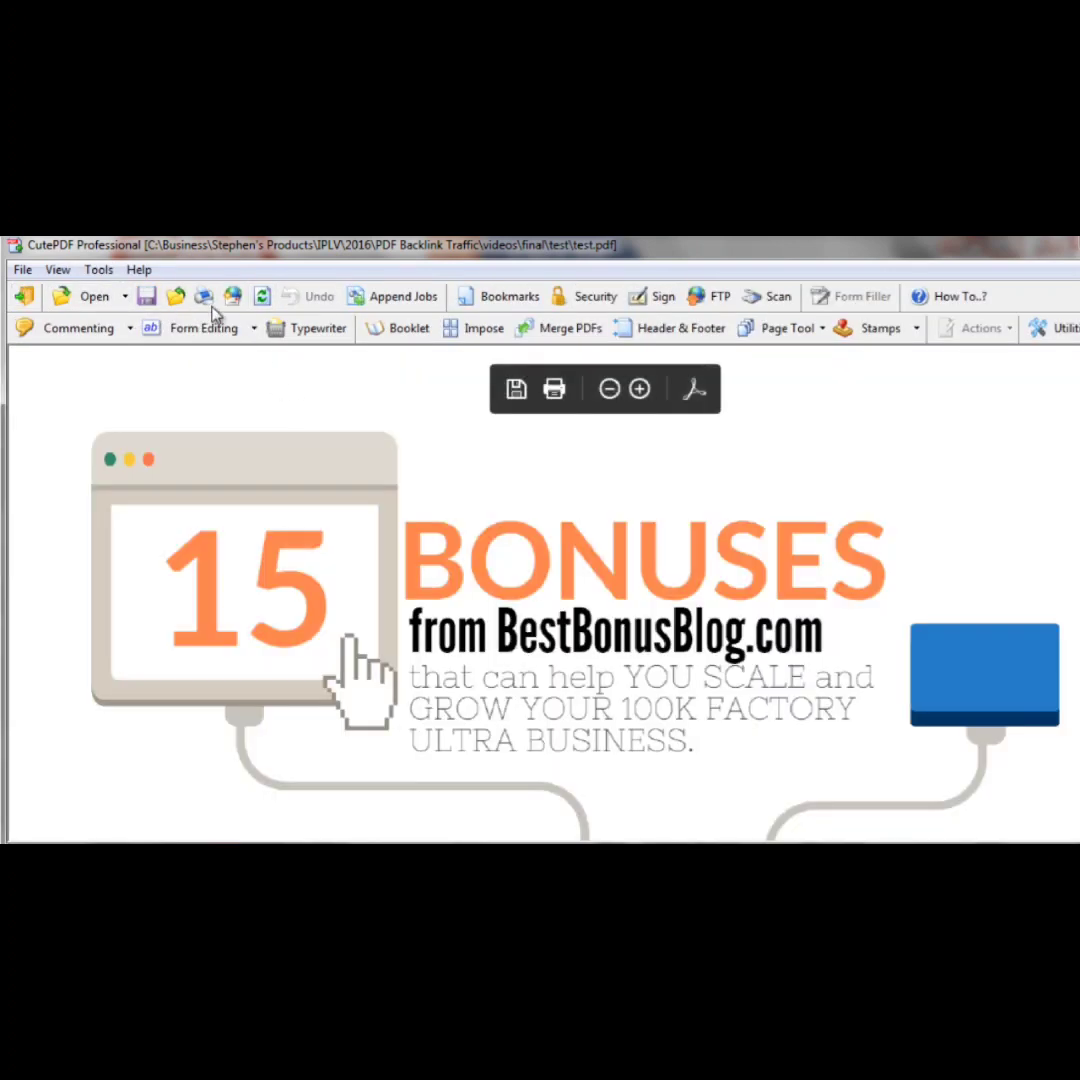
left_click(146, 297)
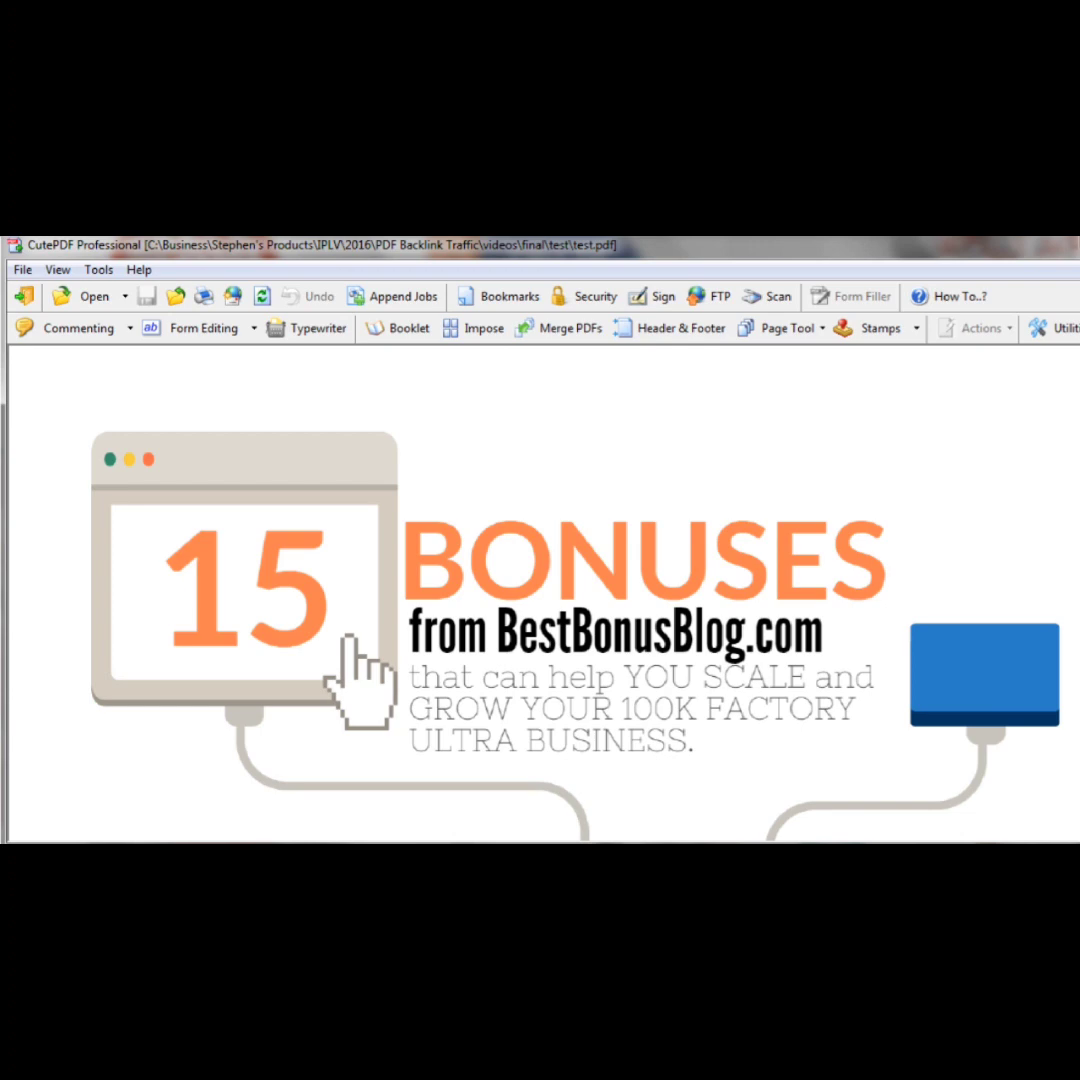
Step: Switch to the final\test folder to check the saved 9,280 KB test.pdf
key("alt+Tab")
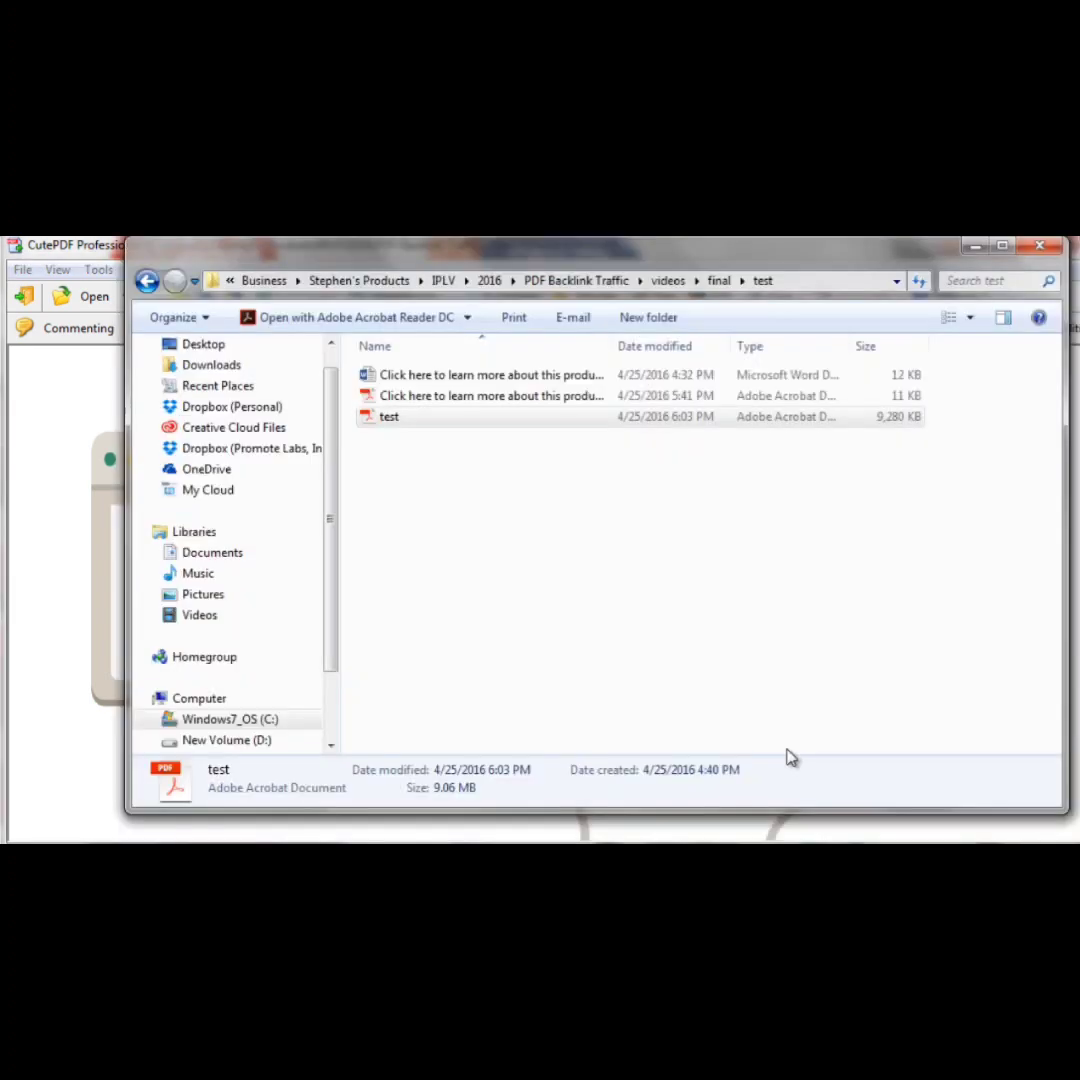